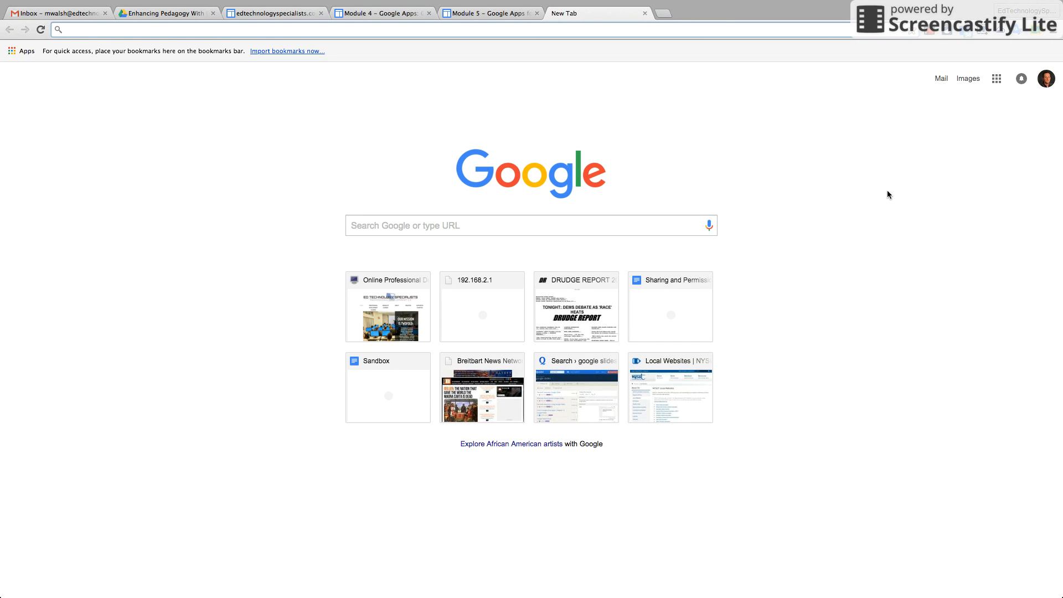
- Open Google Calendar from the Google apps on the new tab page
{"action": "left_click", "coordinate": [997, 80]}
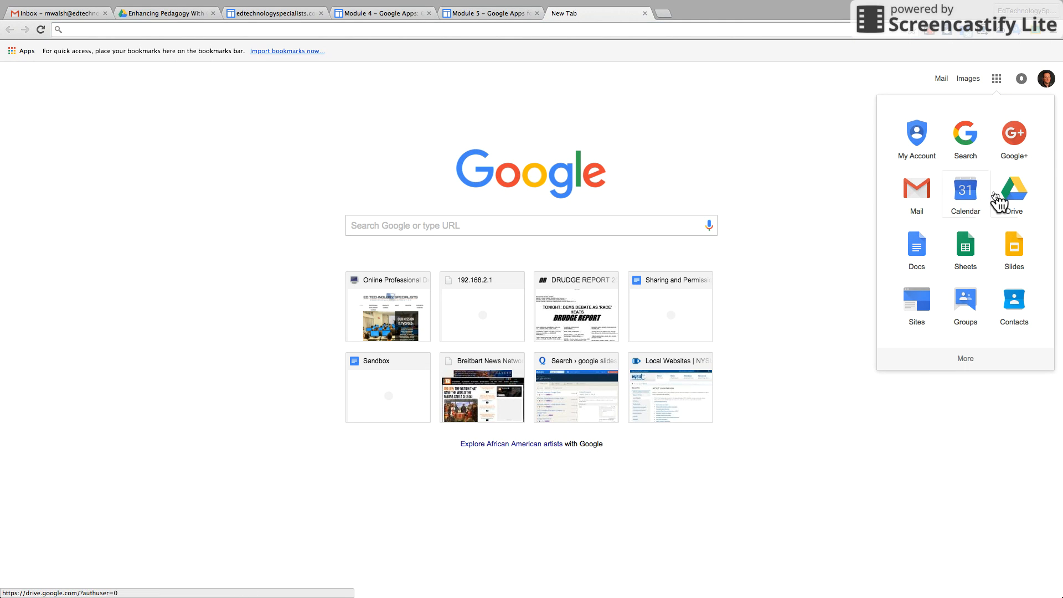
{"action": "left_click", "coordinate": [962, 198]}
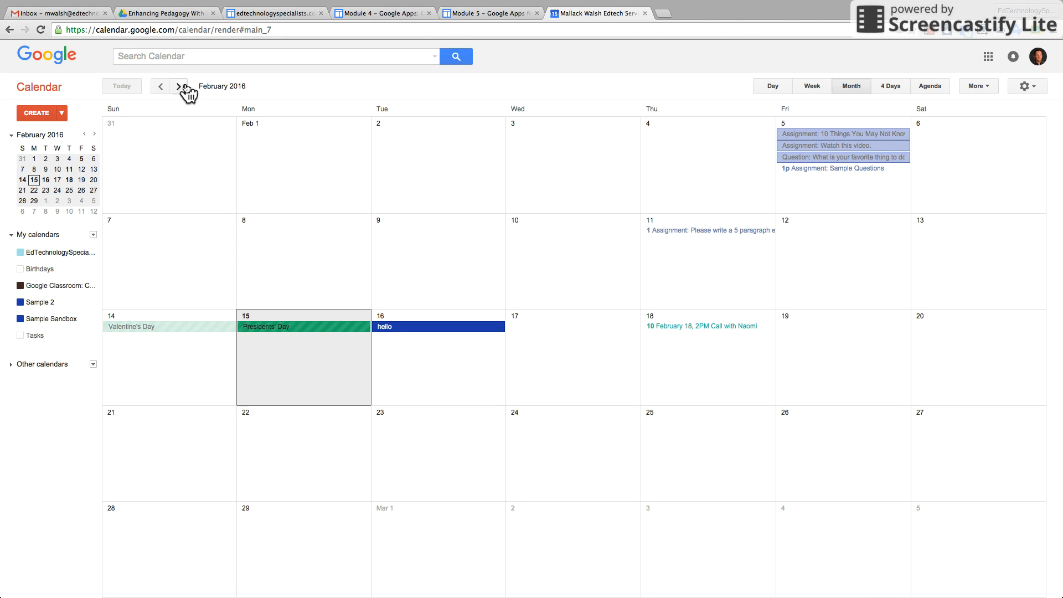
- Page the month view backward and forward through the neighbouring months, and return it to today's date
{"action": "left_click", "coordinate": [161, 86]}
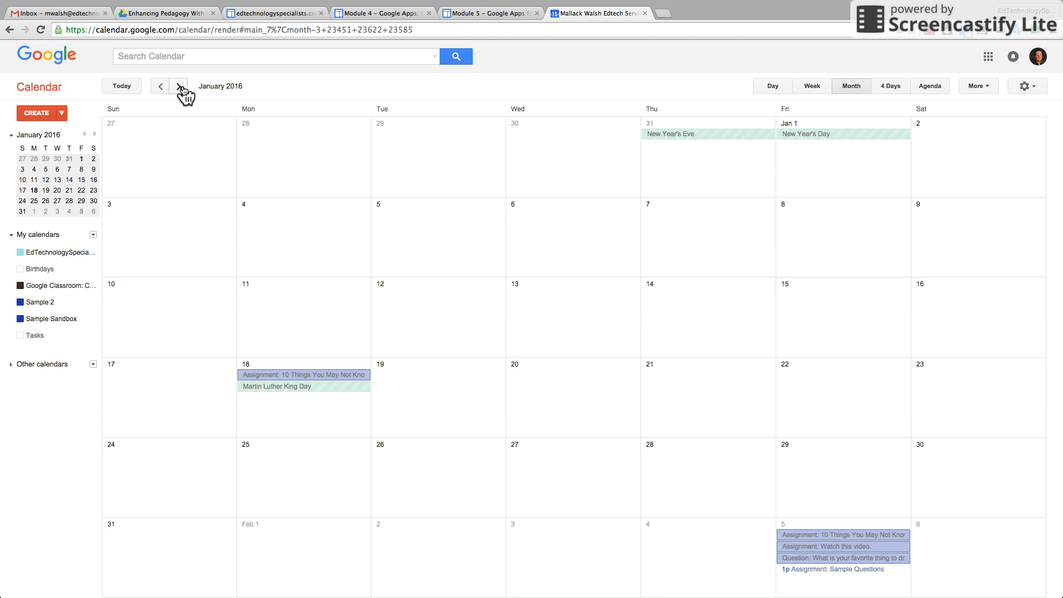
{"action": "left_click", "coordinate": [179, 87]}
{"action": "left_click", "coordinate": [180, 87]}
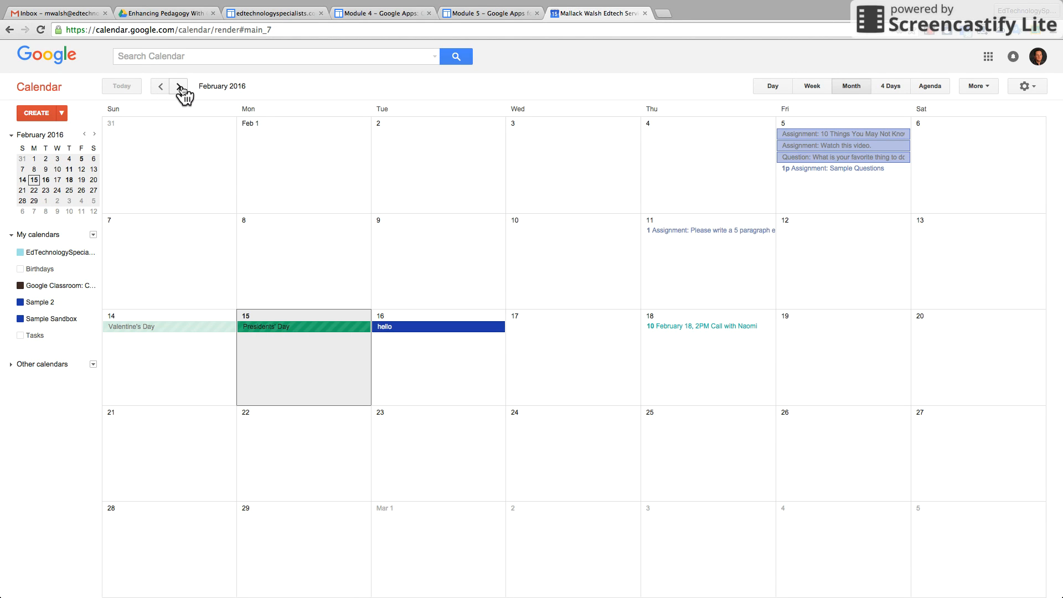
{"action": "left_click", "coordinate": [160, 87]}
{"action": "left_click", "coordinate": [161, 87]}
{"action": "left_click", "coordinate": [162, 88]}
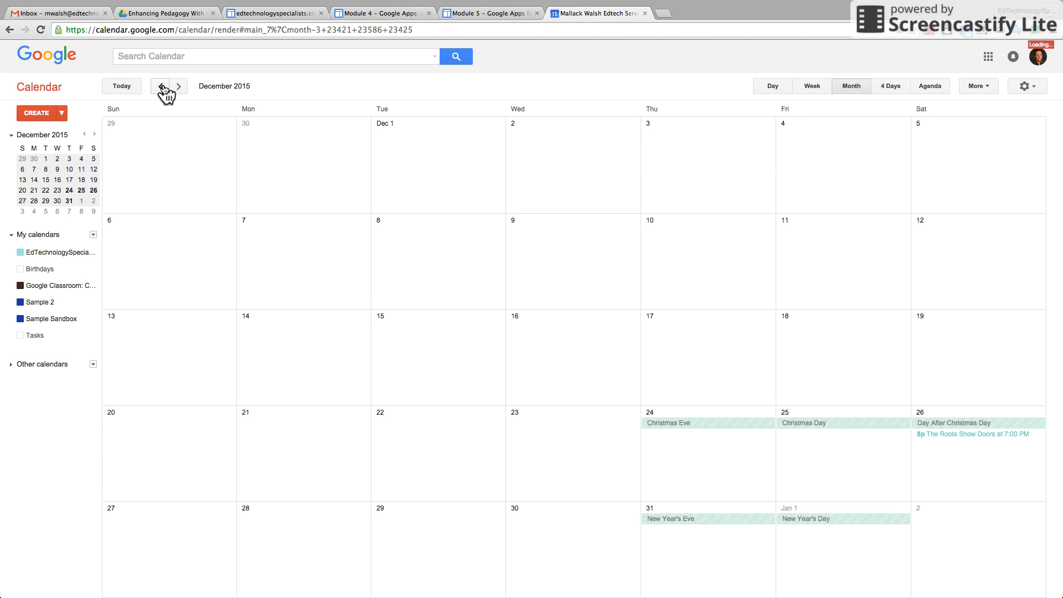
{"action": "left_click", "coordinate": [162, 88]}
{"action": "left_click", "coordinate": [123, 86]}
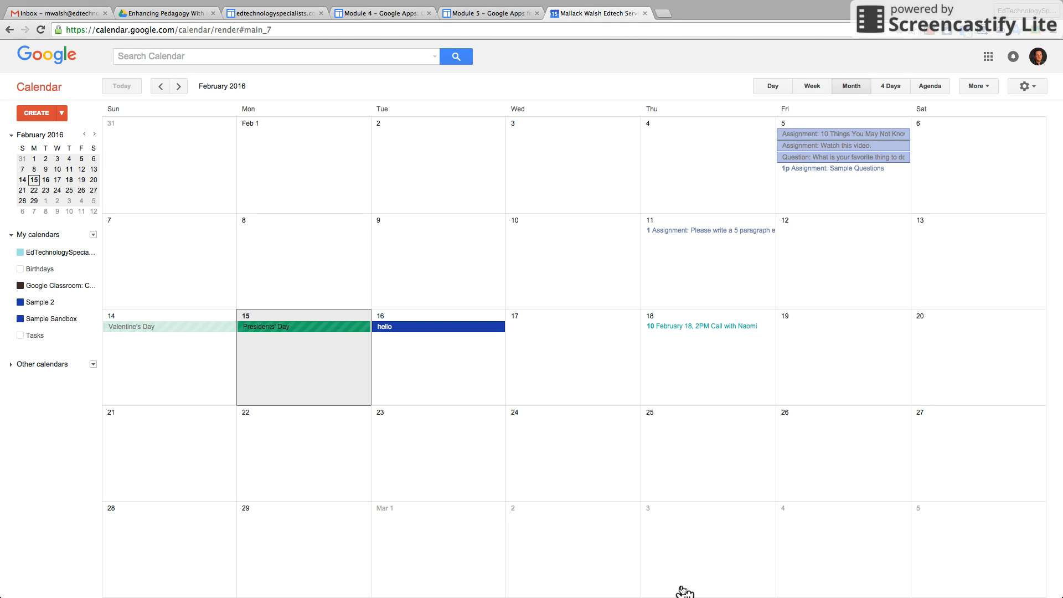
- Look at the calendar in the Day, Week, Month, 4 Days and Agenda views, and return to the Month view
{"action": "left_click", "coordinate": [773, 89]}
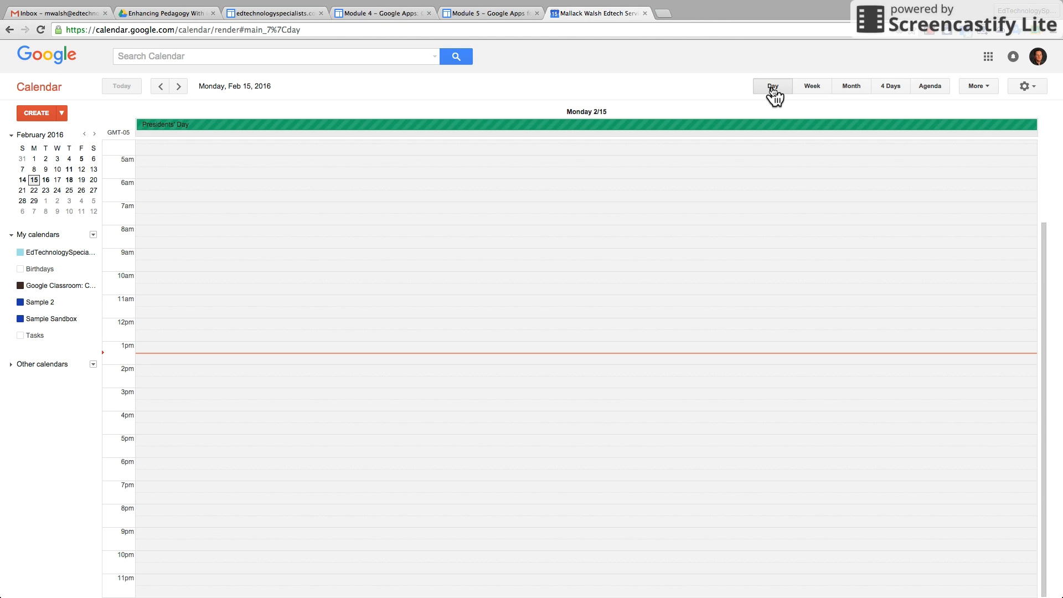
{"action": "left_click", "coordinate": [812, 88]}
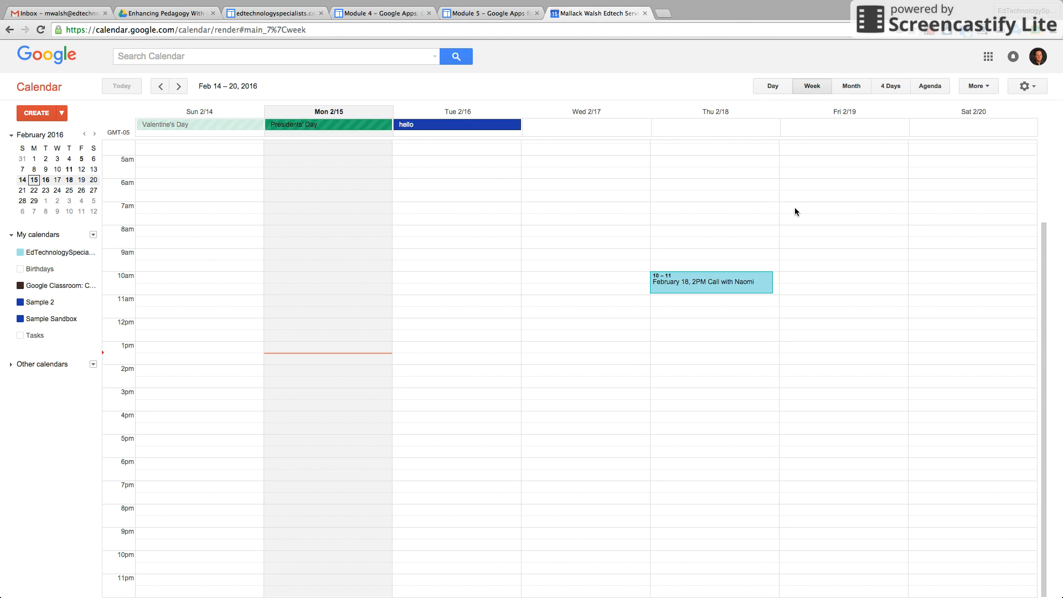
{"action": "left_click", "coordinate": [848, 88]}
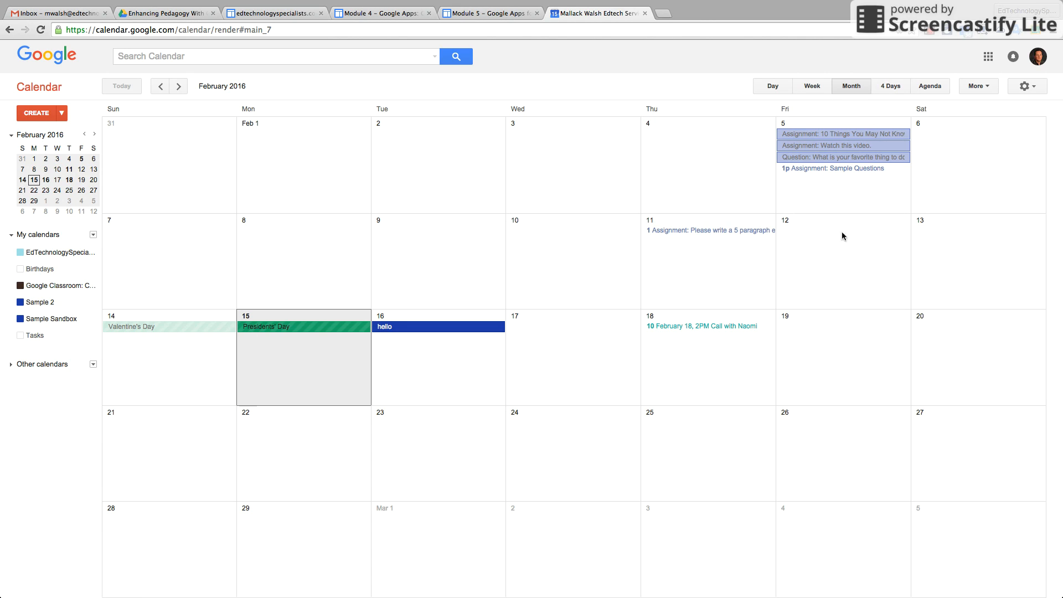
{"action": "left_click", "coordinate": [893, 90]}
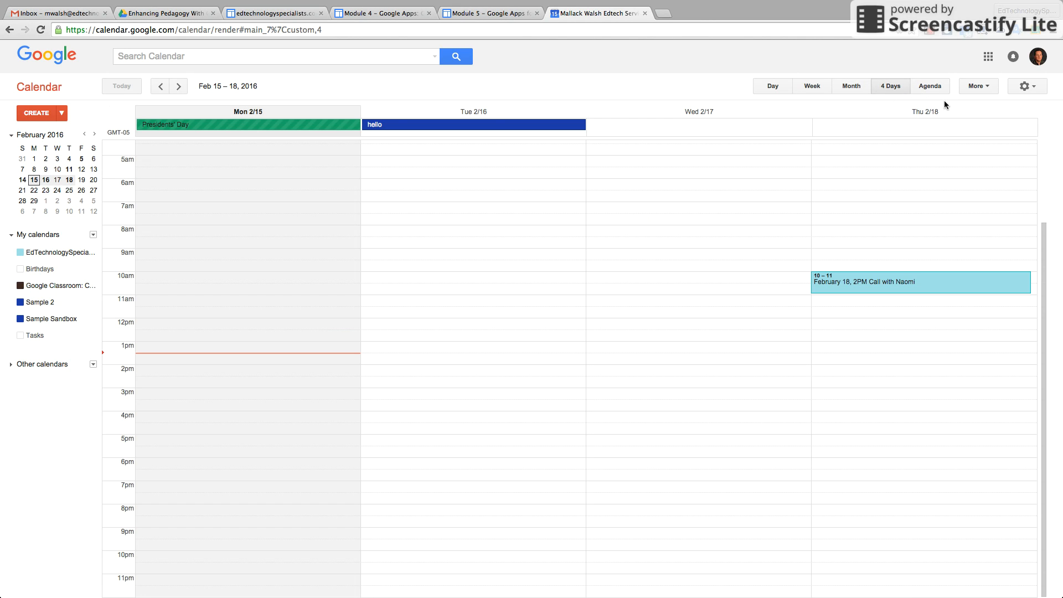
{"action": "left_click", "coordinate": [932, 92]}
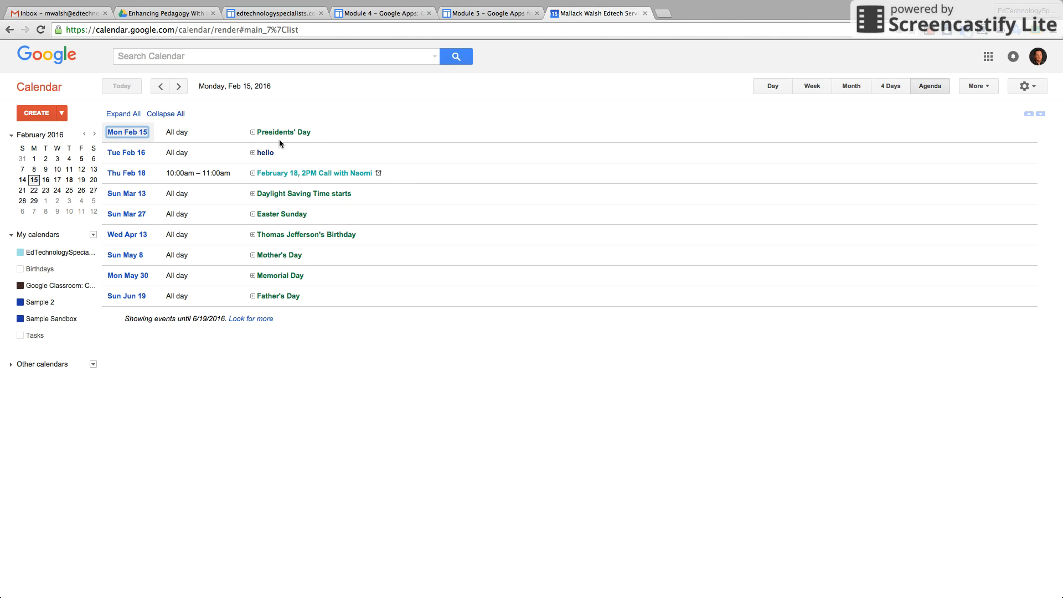
{"action": "left_click", "coordinate": [850, 91]}
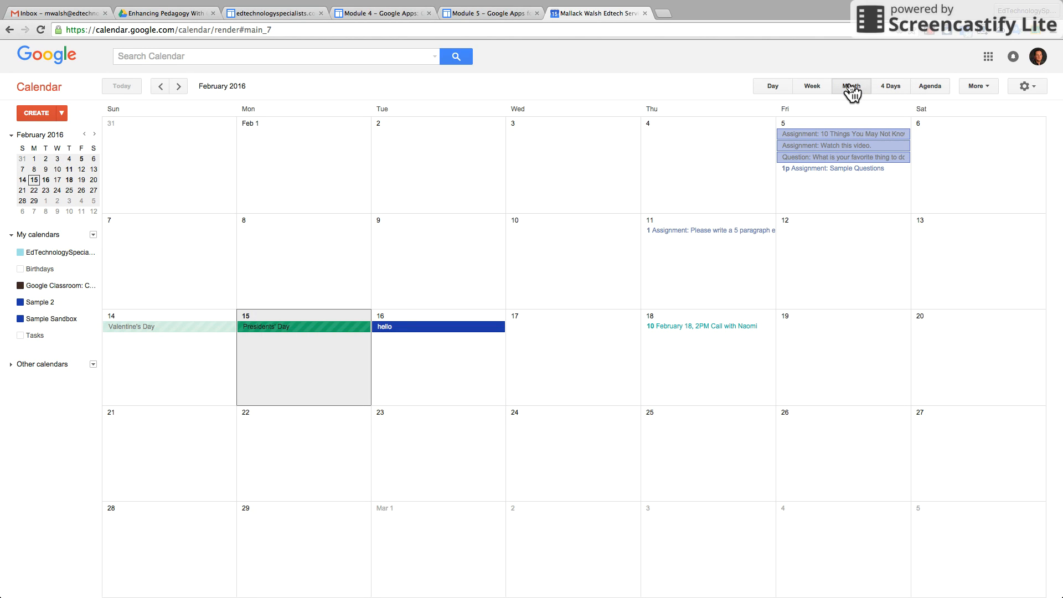
- Look at the event creation options, and use the mini calendar to show March 2016 via March 31
{"action": "left_click", "coordinate": [63, 114]}
{"action": "left_click", "coordinate": [62, 114]}
{"action": "left_click", "coordinate": [93, 135]}
{"action": "left_click", "coordinate": [86, 135]}
{"action": "left_click", "coordinate": [94, 135]}
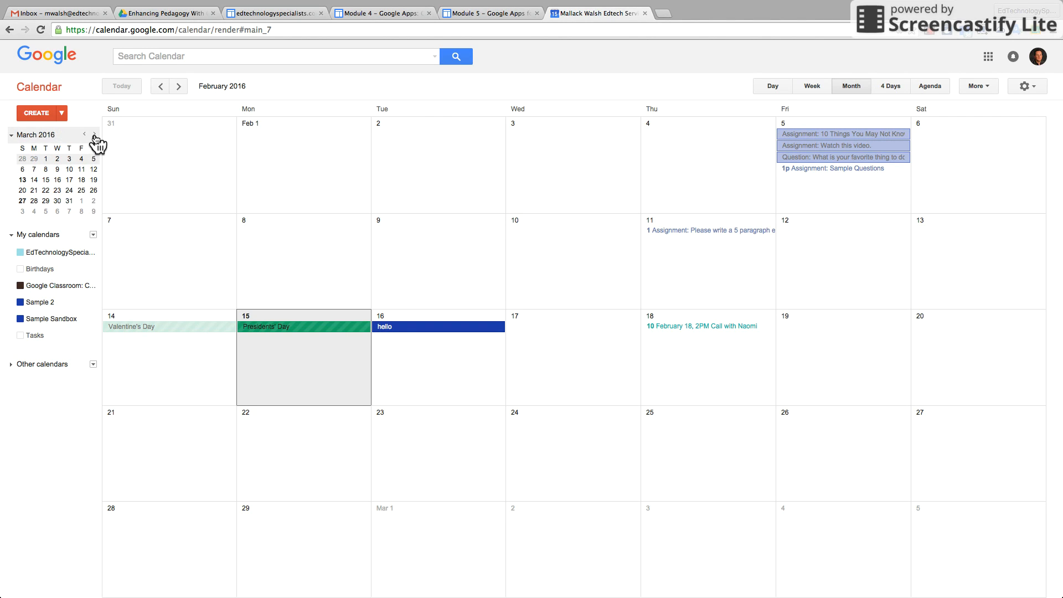
{"action": "left_click", "coordinate": [70, 202]}
- Collapse and re-expand the mini calendar and the My calendars list, returning the main view to today's date
{"action": "left_click", "coordinate": [12, 136]}
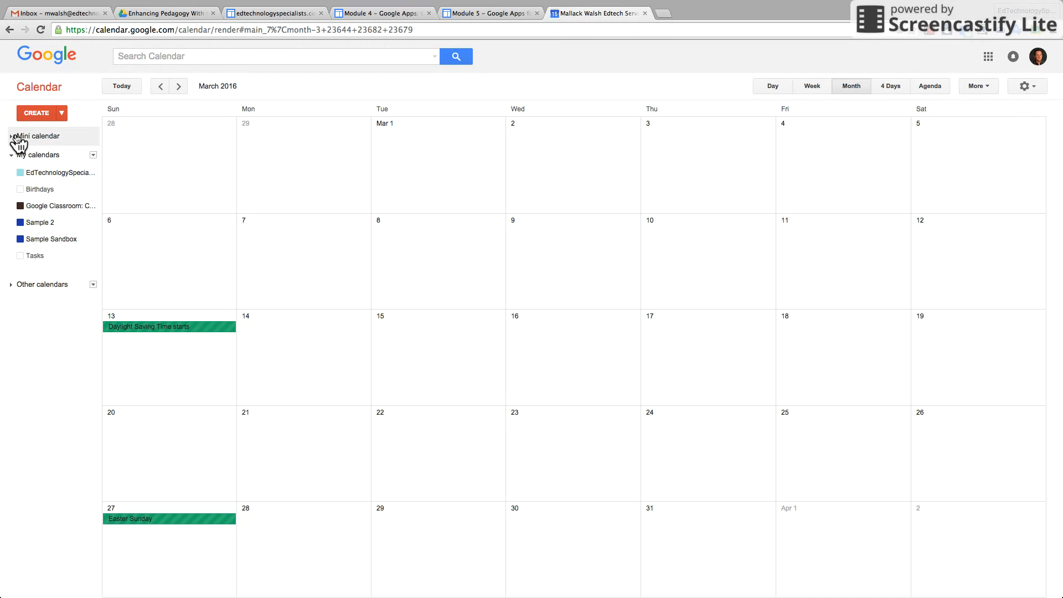
{"action": "left_click", "coordinate": [12, 137]}
{"action": "left_click", "coordinate": [12, 137]}
{"action": "left_click", "coordinate": [13, 137]}
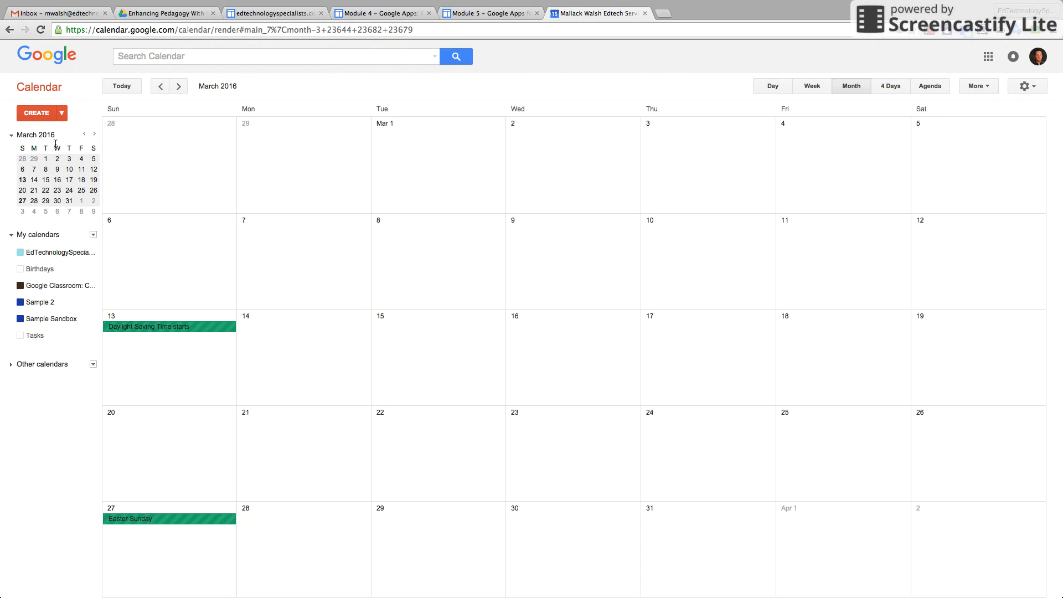
{"action": "left_click", "coordinate": [120, 86]}
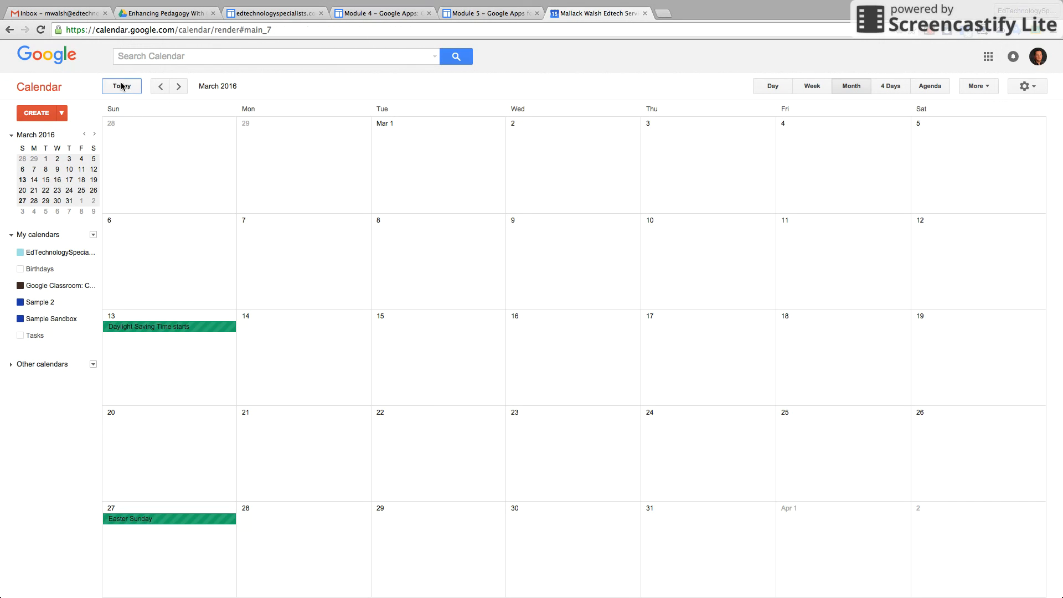
{"action": "left_click", "coordinate": [11, 237]}
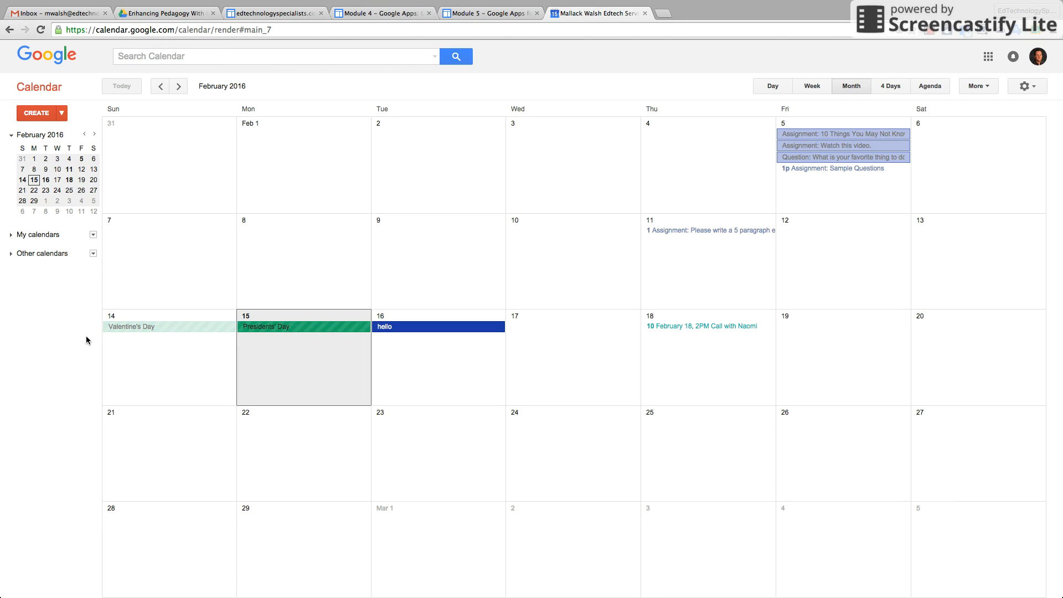
{"action": "left_click", "coordinate": [11, 237]}
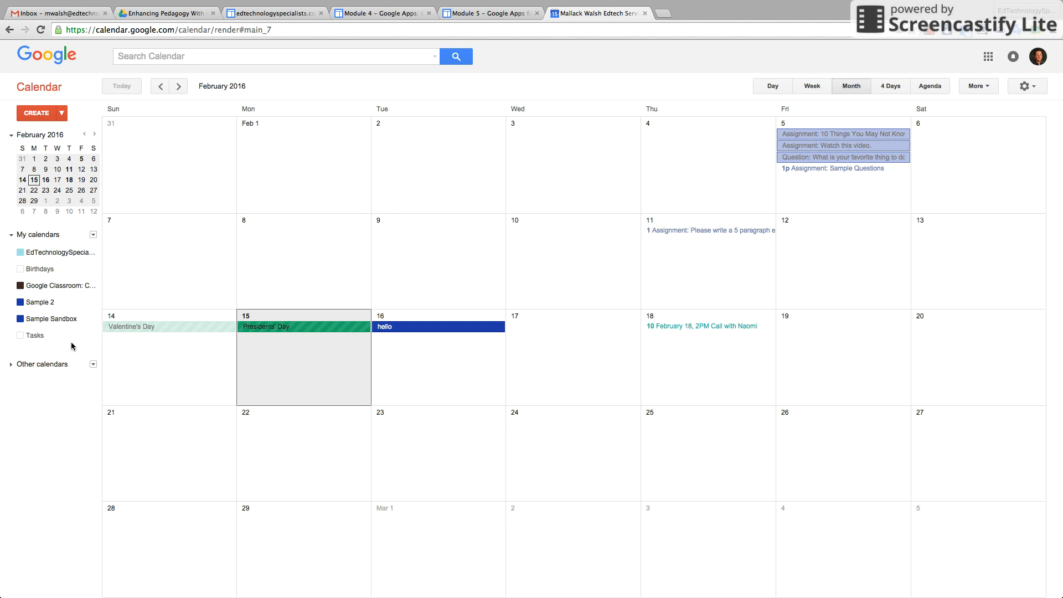
- Hide the Sample Sandbox, Sample 2 and Google Classroom calendars from the month view
{"action": "left_click", "coordinate": [21, 319]}
{"action": "left_click", "coordinate": [21, 302]}
{"action": "left_click", "coordinate": [21, 286]}
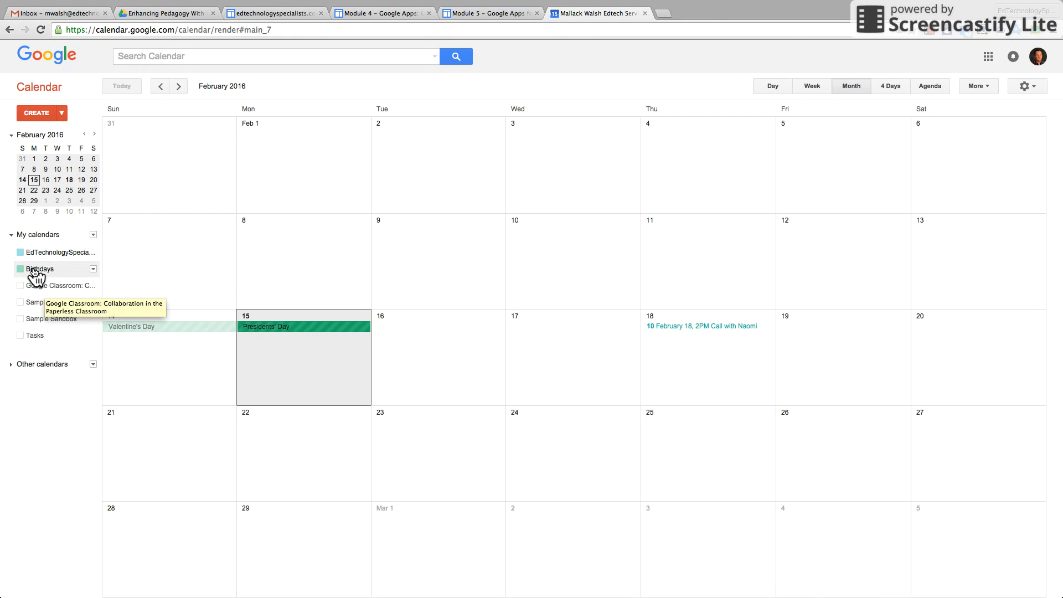
- Toggle the visibility of the EdTechnologySpecialists calendar several times, leaving it hidden
{"action": "left_click", "coordinate": [23, 255]}
{"action": "left_click", "coordinate": [46, 302]}
{"action": "left_click", "coordinate": [22, 253]}
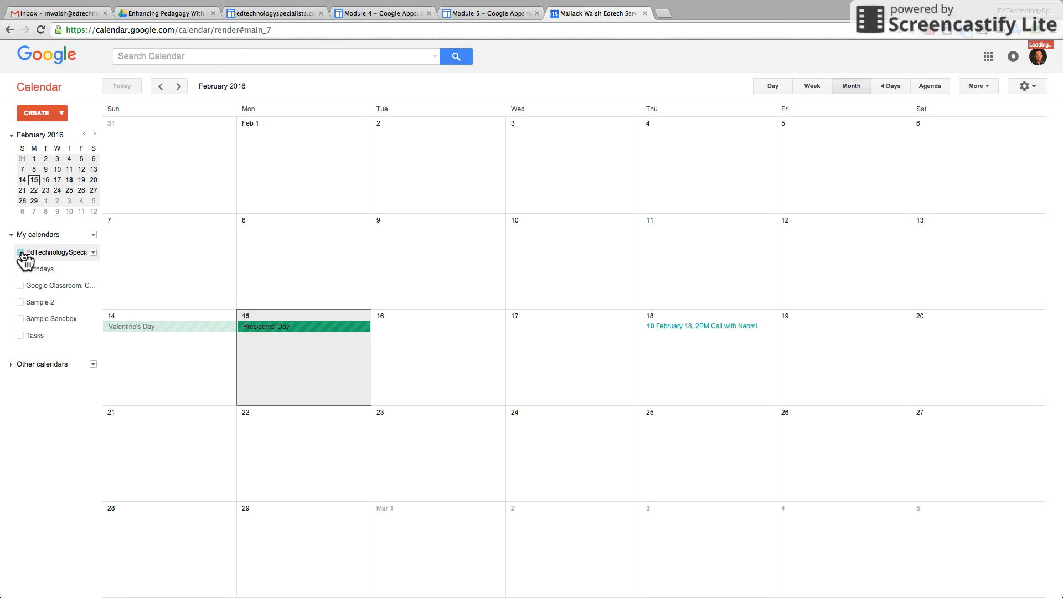
{"action": "left_click", "coordinate": [22, 256]}
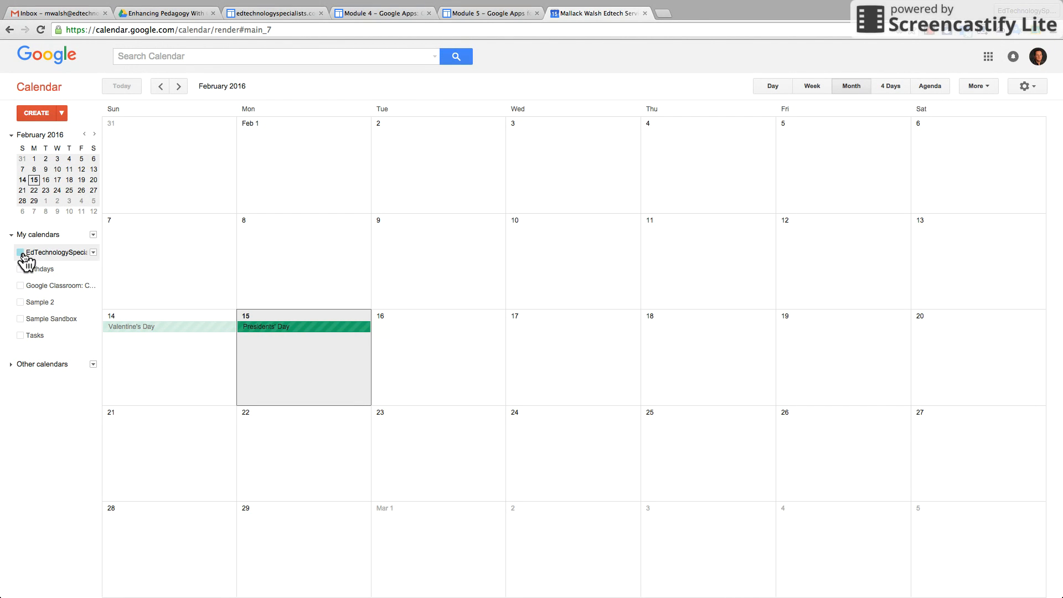
{"action": "left_click", "coordinate": [22, 255]}
{"action": "left_click", "coordinate": [22, 255]}
{"action": "left_click", "coordinate": [23, 254]}
{"action": "left_click", "coordinate": [22, 255]}
- Show the Google Classroom, Sample 2 and Sample Sandbox calendars in the month view again
{"action": "left_click", "coordinate": [21, 286]}
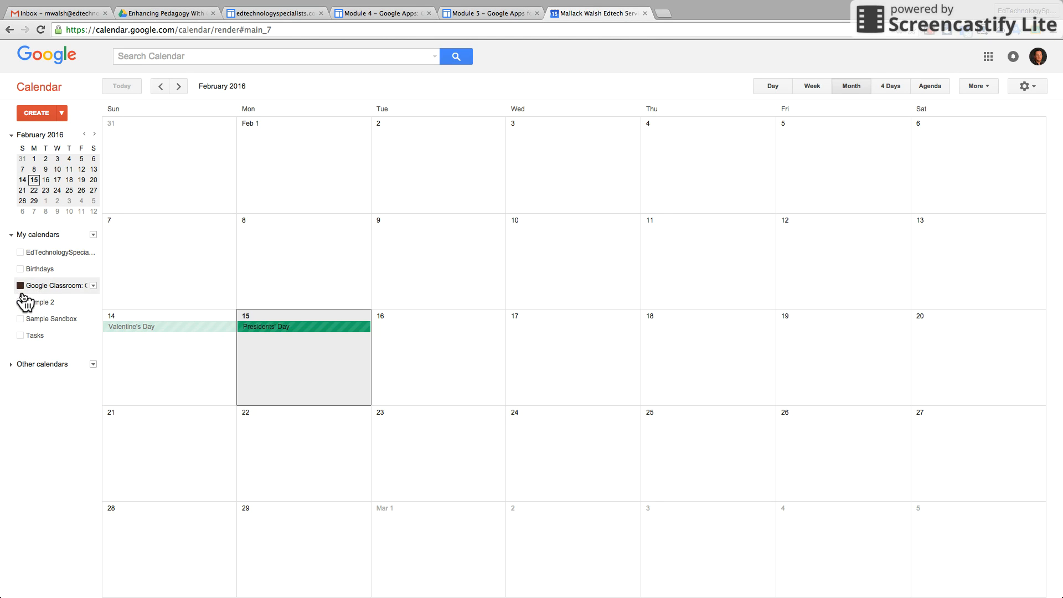
{"action": "left_click", "coordinate": [20, 302]}
{"action": "left_click", "coordinate": [20, 319]}
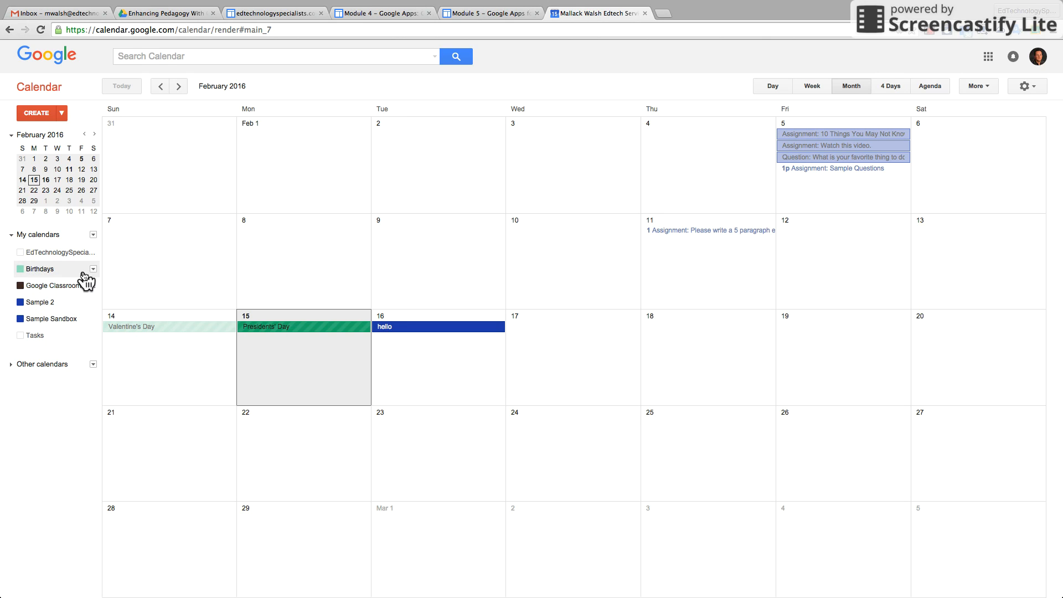
- Examine the interesting calendars offered under Other calendars in the Holidays, Sports and More categories, and return to the collapsed calendar list
{"action": "left_click", "coordinate": [11, 365]}
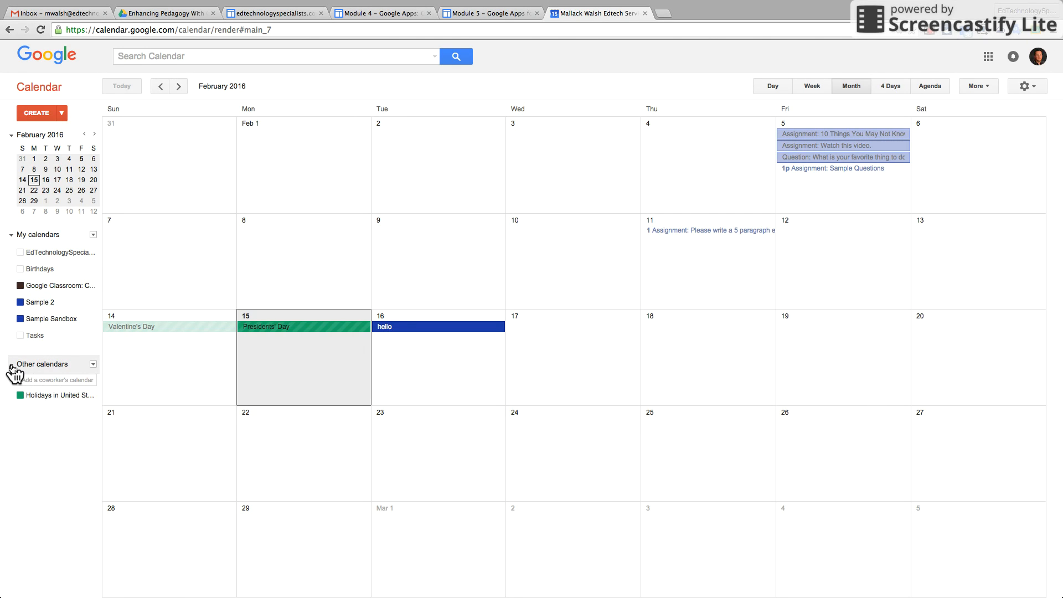
{"action": "left_click", "coordinate": [94, 365]}
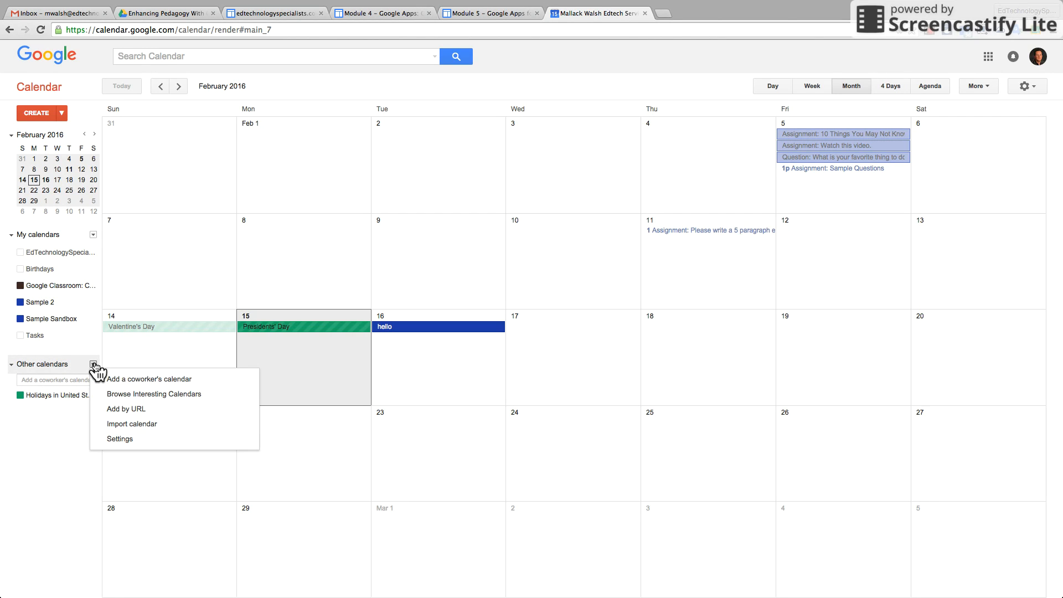
{"action": "left_click", "coordinate": [164, 395]}
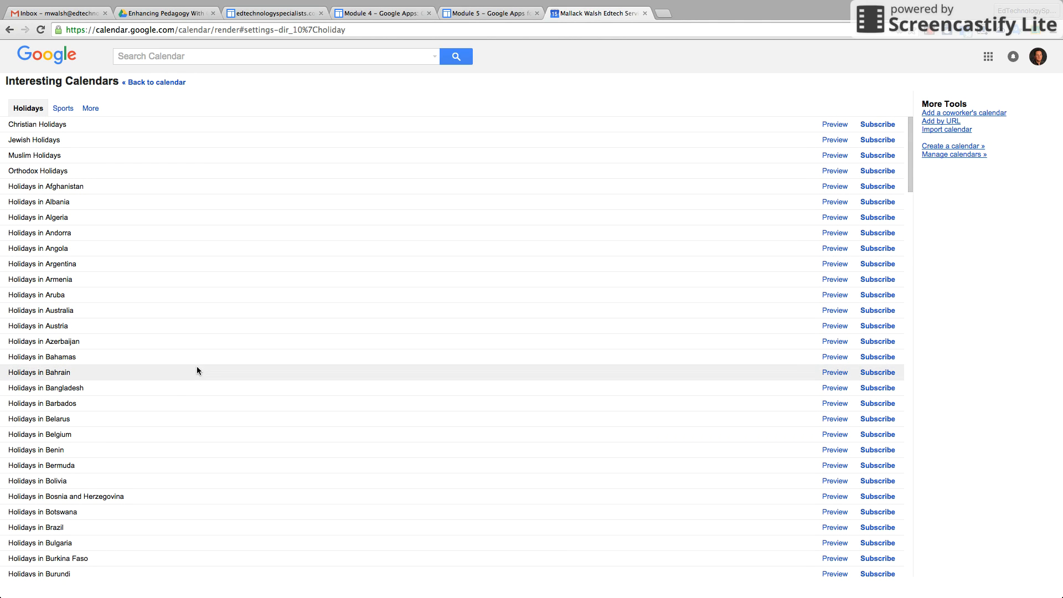
{"action": "scroll", "coordinate": [198, 461], "scroll_direction": "down", "scroll_amount": 15}
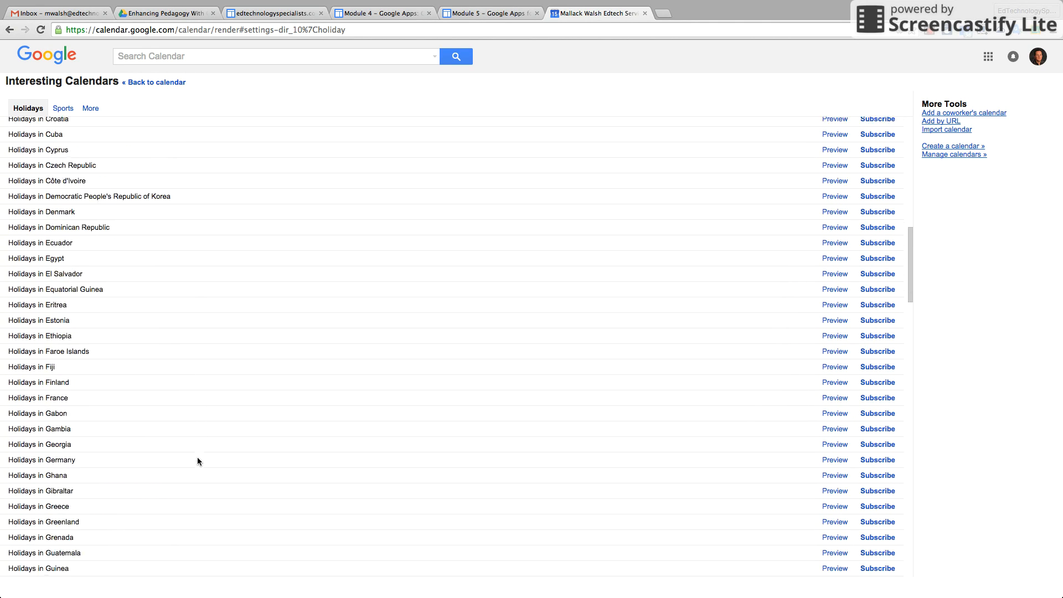
{"action": "scroll", "coordinate": [197, 457], "scroll_direction": "down", "scroll_amount": 10}
{"action": "scroll", "coordinate": [197, 457], "scroll_direction": "up", "scroll_amount": 20}
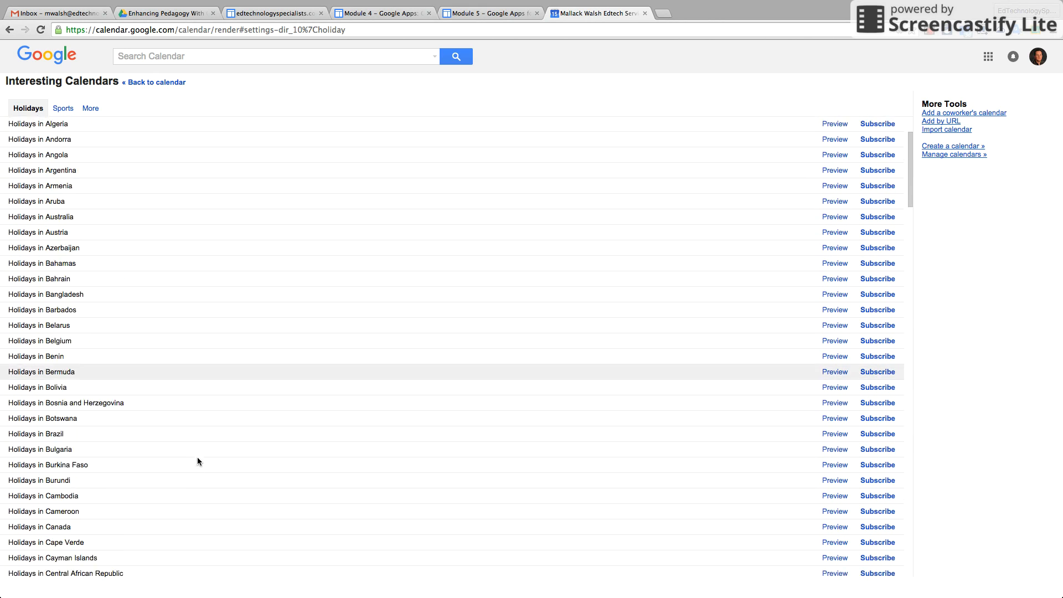
{"action": "left_click", "coordinate": [62, 110]}
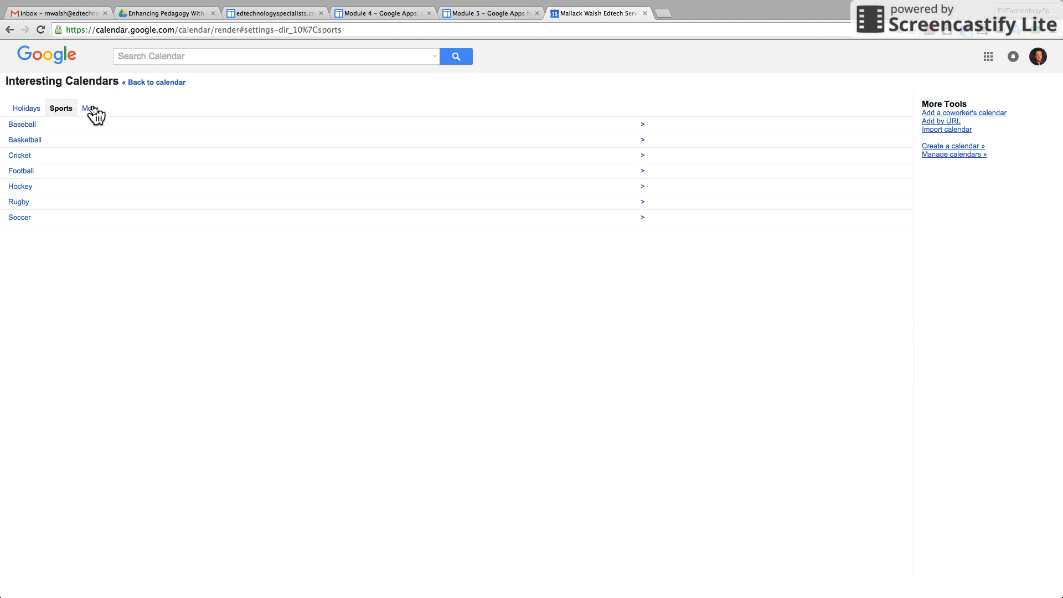
{"action": "left_click", "coordinate": [92, 110]}
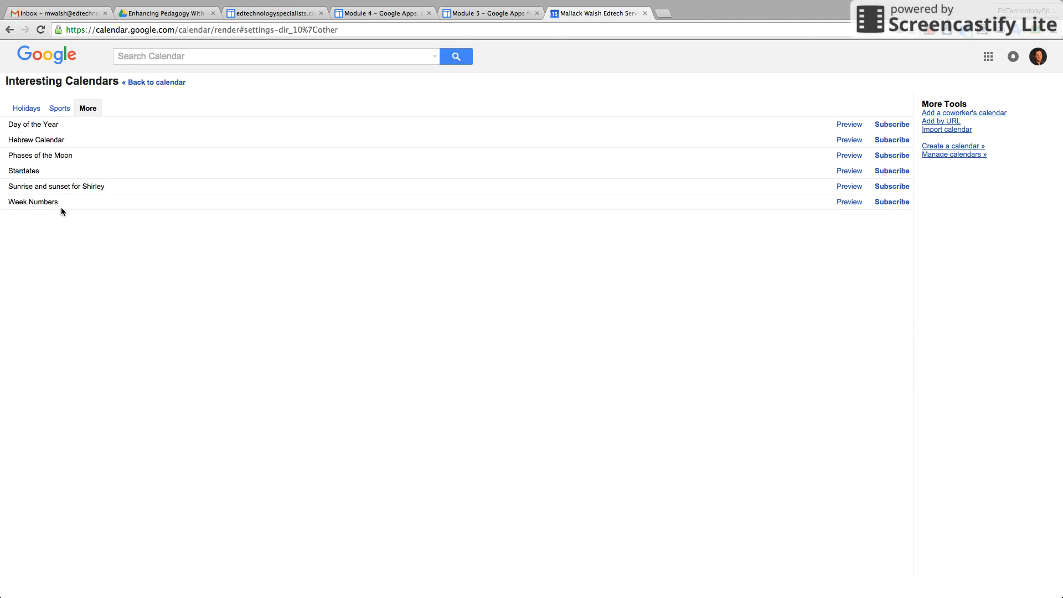
{"action": "left_click", "coordinate": [35, 109]}
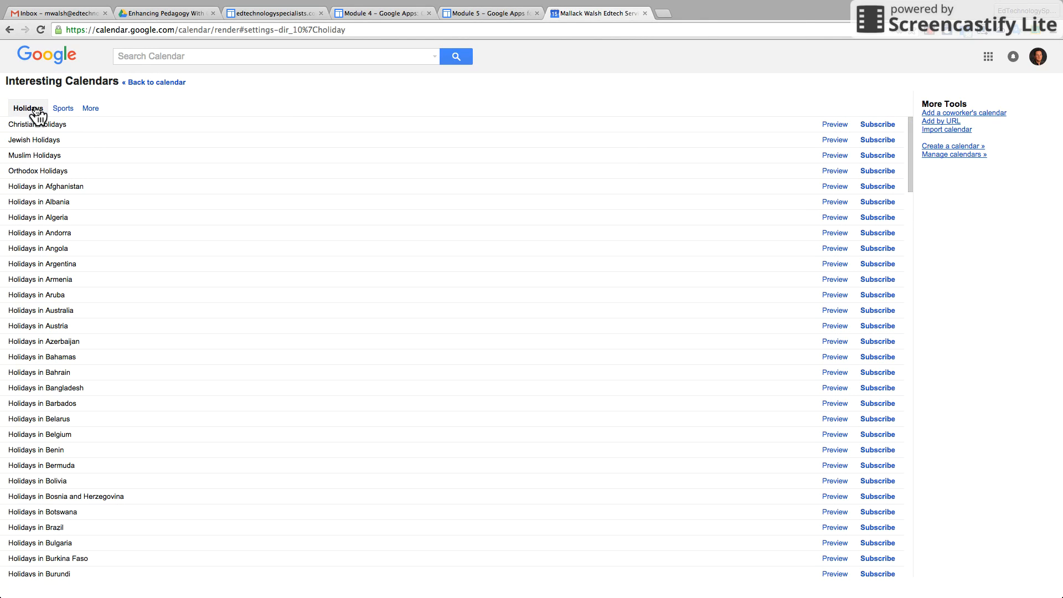
{"action": "left_click", "coordinate": [149, 85]}
{"action": "left_click", "coordinate": [12, 365]}
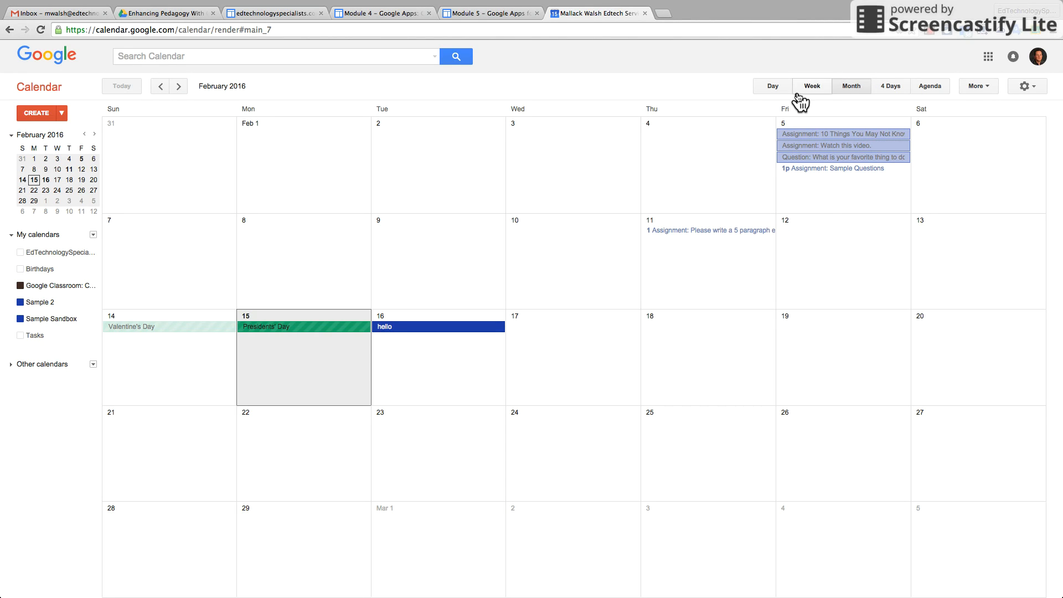
- Refresh the calendar display
{"action": "left_click", "coordinate": [991, 88]}
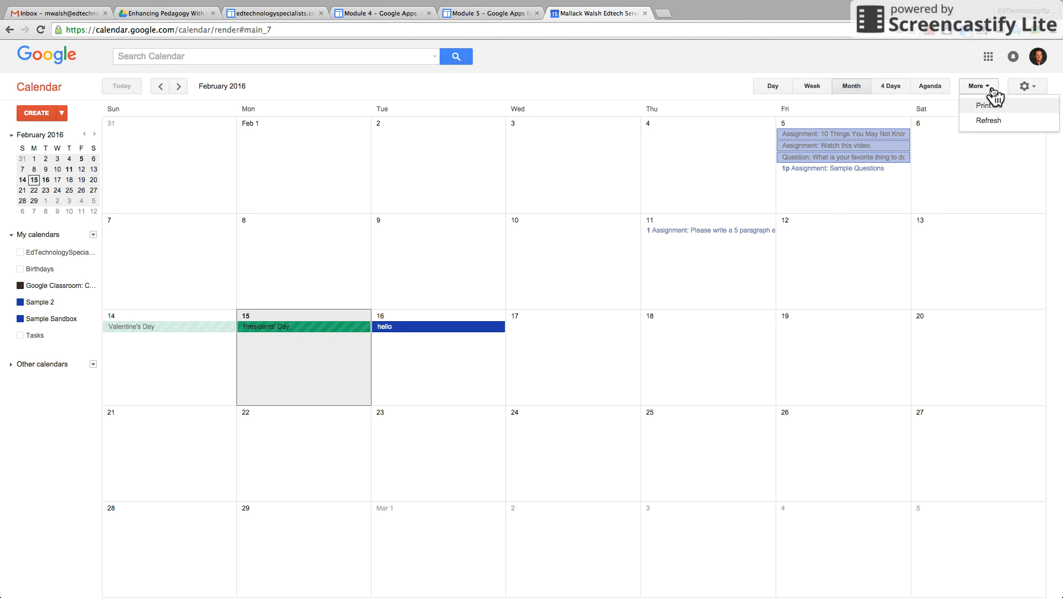
{"action": "left_click", "coordinate": [992, 119]}
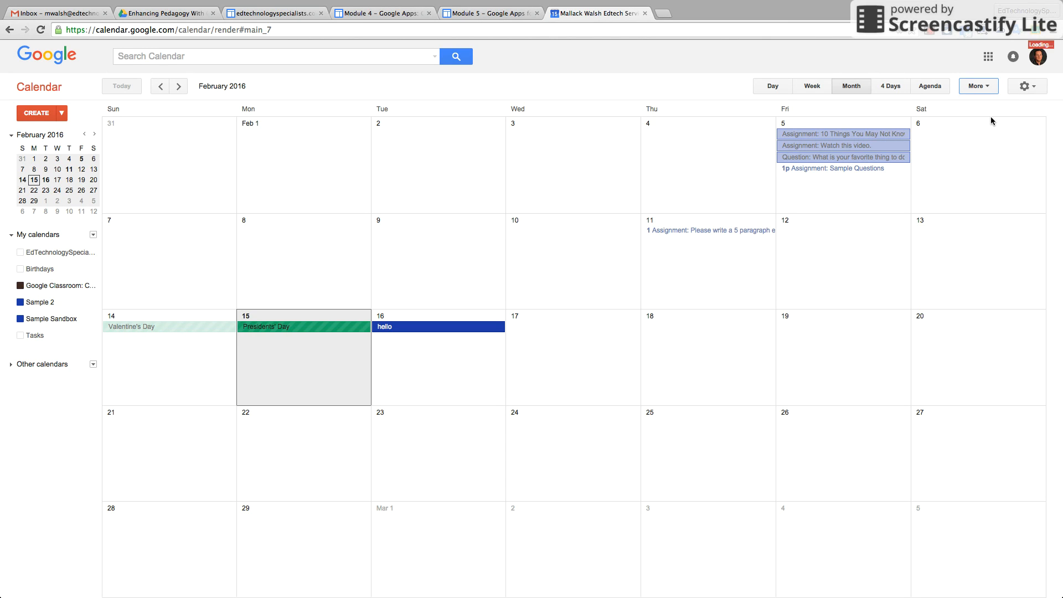
- Examine the general calendar settings, from language and time zone down to keyboard shortcuts, including the available Custom view durations
{"action": "left_click", "coordinate": [1040, 89]}
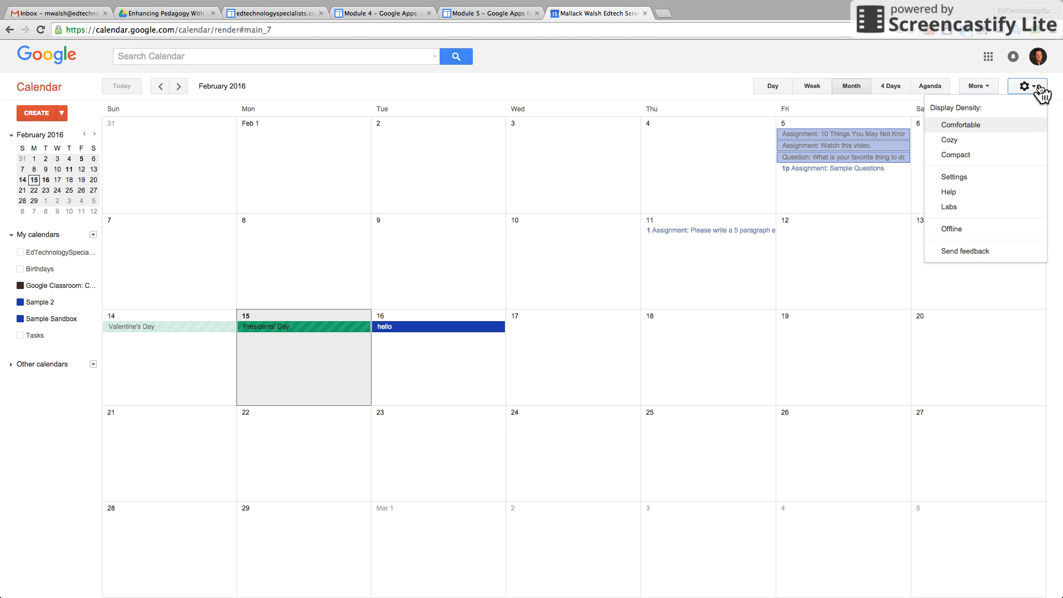
{"action": "left_click", "coordinate": [971, 179]}
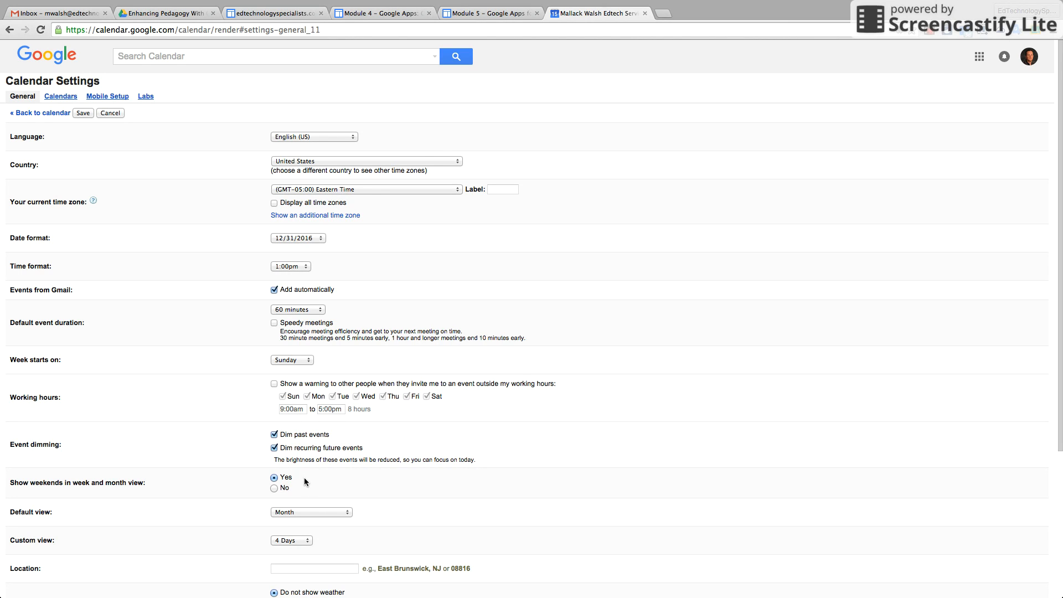
{"action": "scroll", "coordinate": [346, 478], "scroll_direction": "down", "scroll_amount": 2}
{"action": "scroll", "coordinate": [347, 477], "scroll_direction": "down", "scroll_amount": 4}
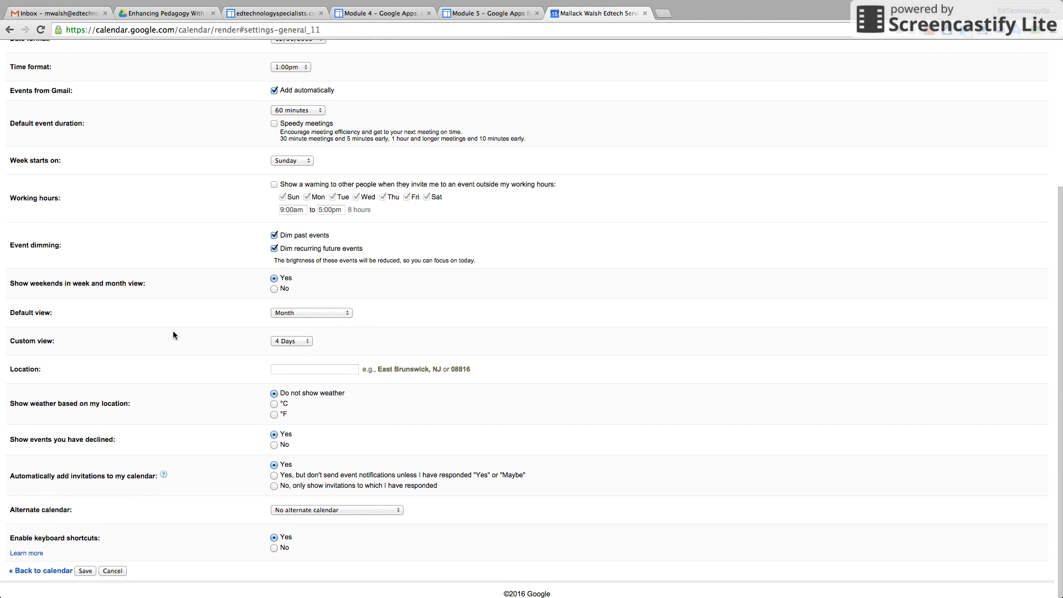
{"action": "left_click", "coordinate": [306, 342]}
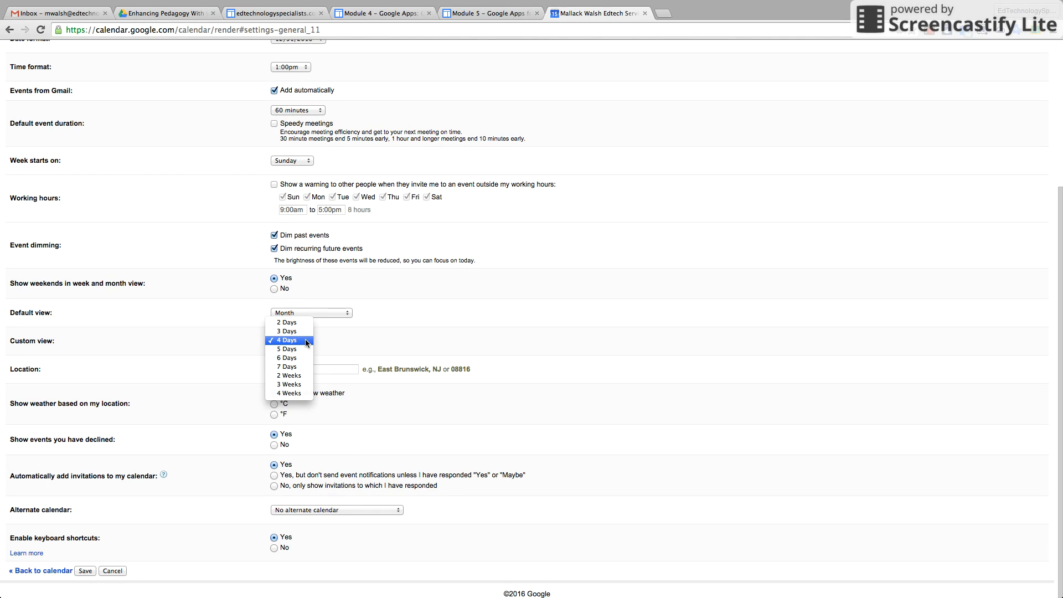
{"action": "left_click", "coordinate": [307, 342]}
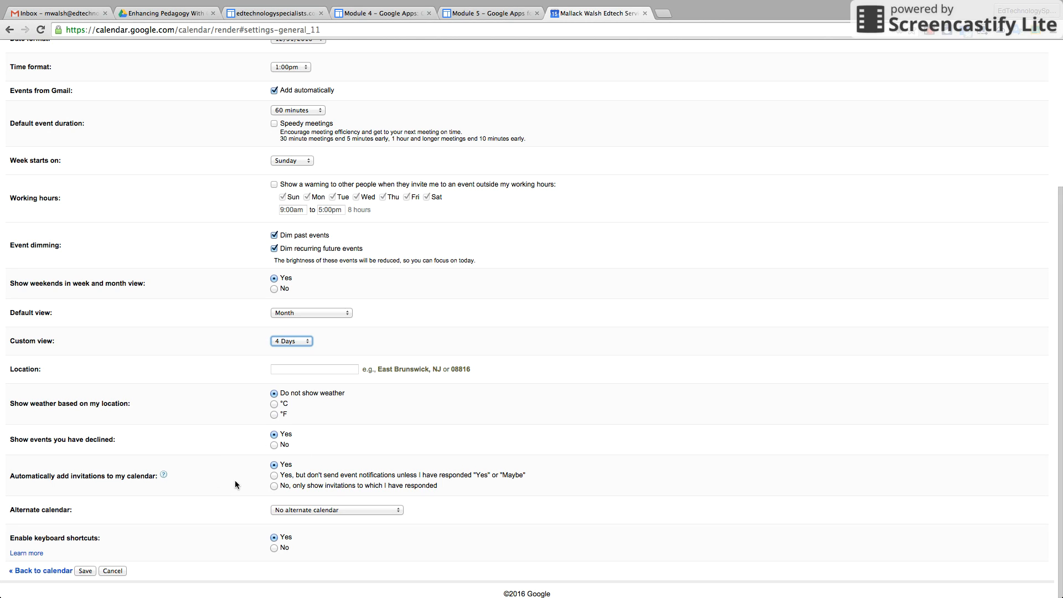
{"action": "scroll", "coordinate": [227, 491], "scroll_direction": "up", "scroll_amount": 4}
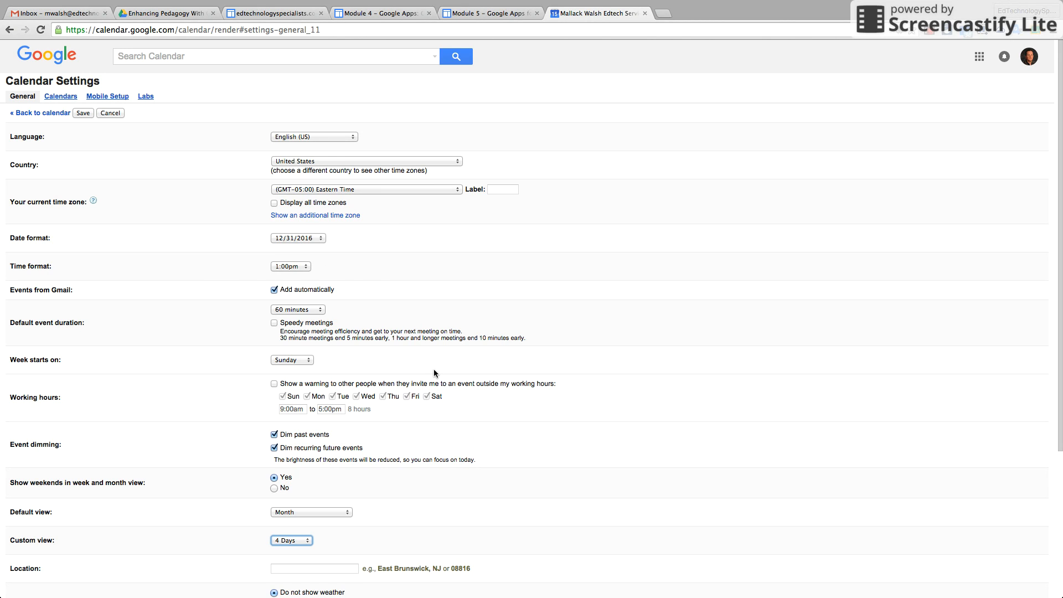
{"action": "scroll", "coordinate": [419, 453], "scroll_direction": "down", "scroll_amount": 4}
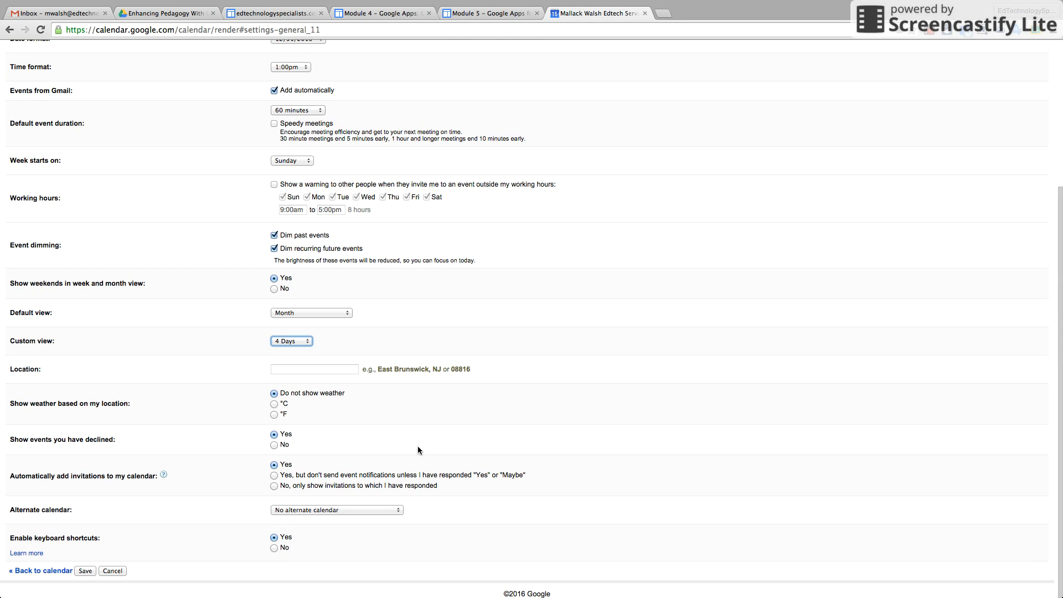
{"action": "scroll", "coordinate": [418, 450], "scroll_direction": "up", "scroll_amount": 1}
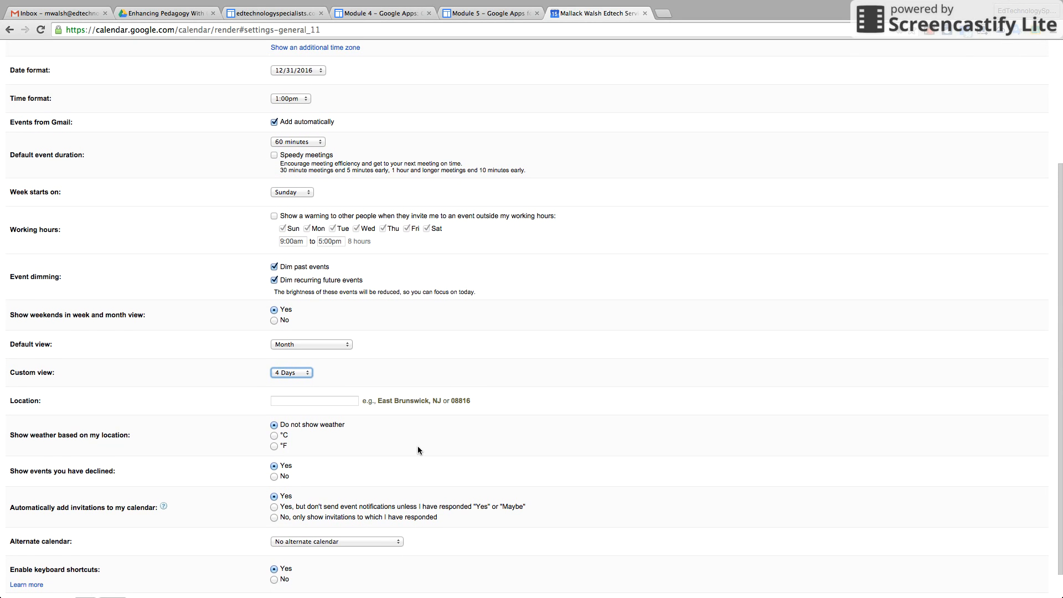
{"action": "scroll", "coordinate": [418, 449], "scroll_direction": "up", "scroll_amount": 3}
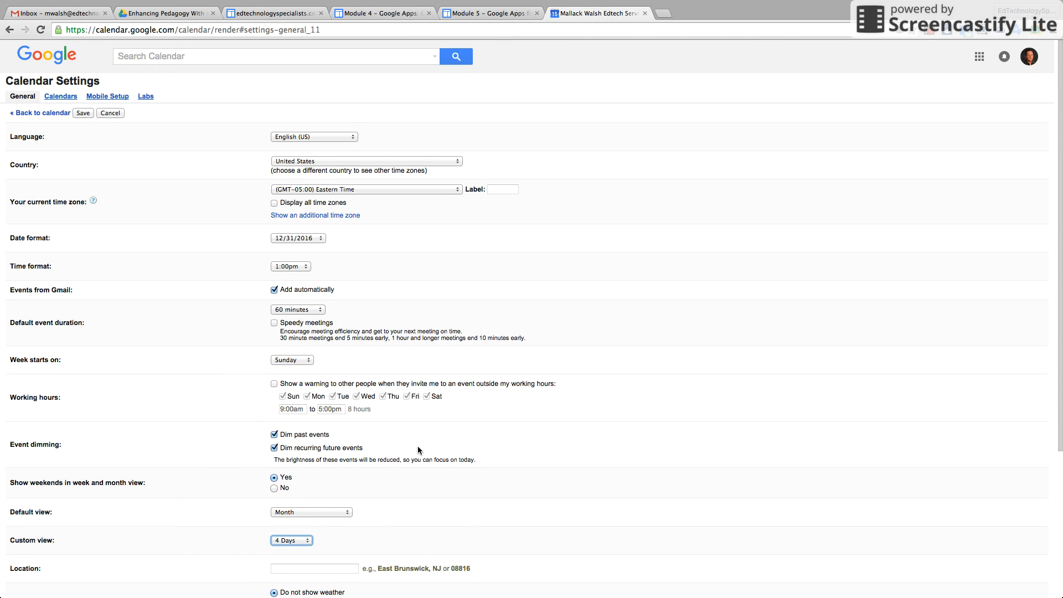
- Examine the Calendars, Mobile Setup and Labs settings pages, and return to the calendar through the General settings
{"action": "left_click", "coordinate": [68, 96]}
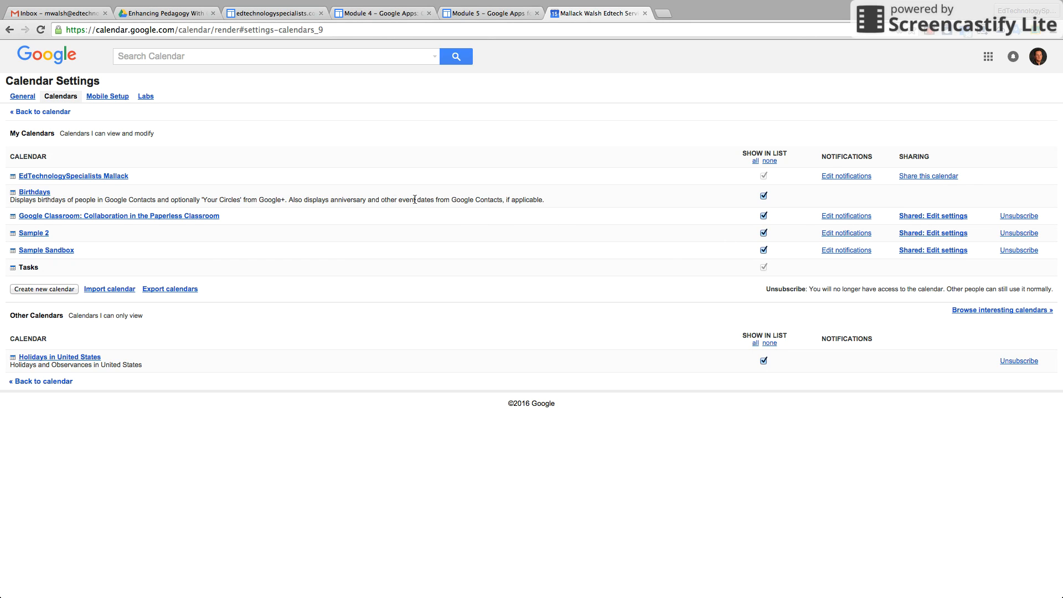
{"action": "left_click", "coordinate": [111, 97]}
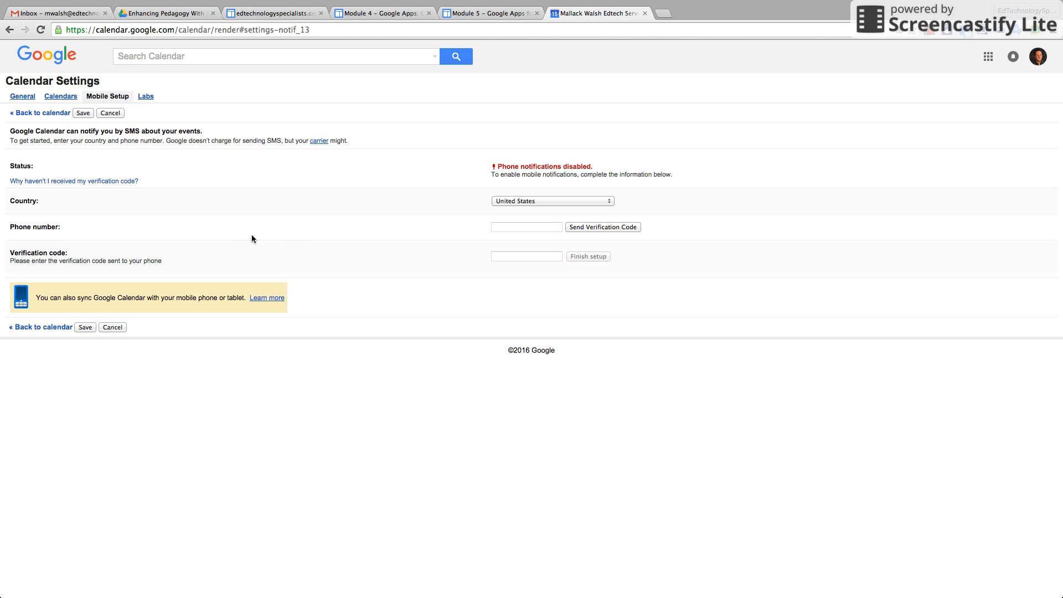
{"action": "left_click", "coordinate": [522, 226]}
{"action": "left_click", "coordinate": [147, 98]}
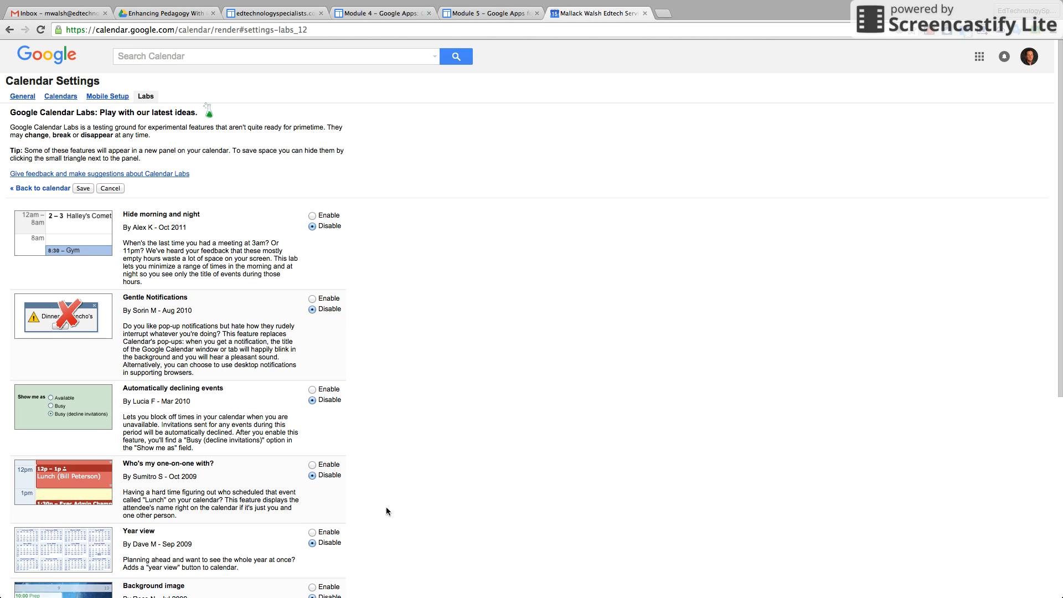
{"action": "scroll", "coordinate": [431, 480], "scroll_direction": "down", "scroll_amount": 10}
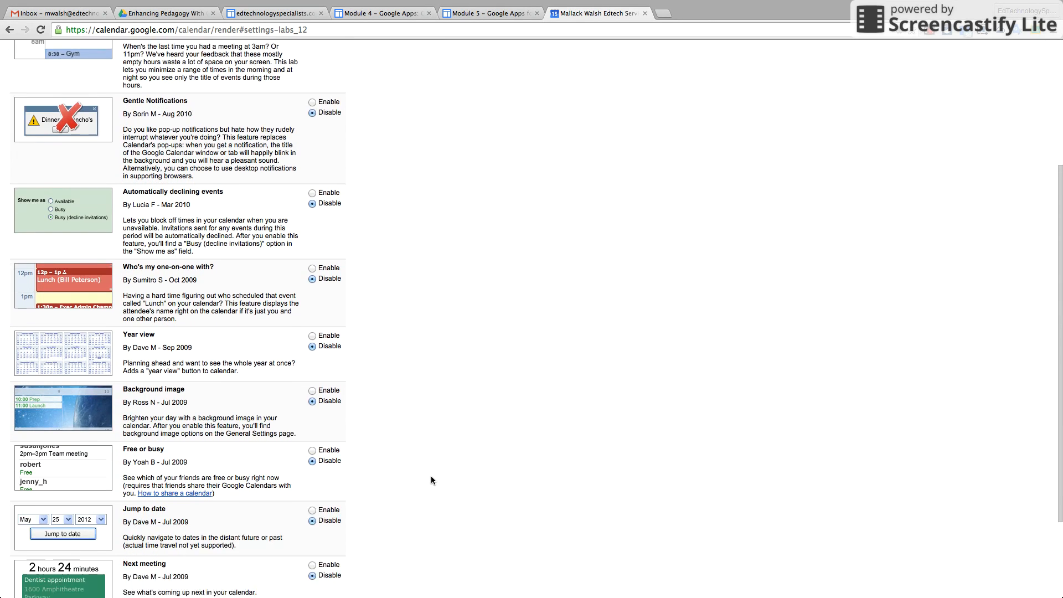
{"action": "scroll", "coordinate": [431, 479], "scroll_direction": "up", "scroll_amount": 10}
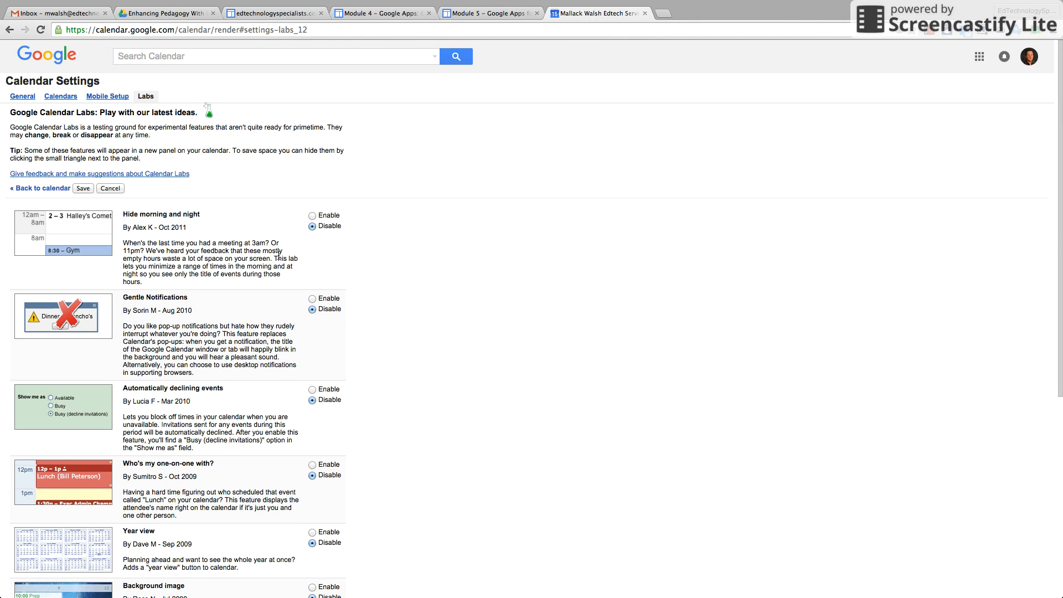
{"action": "left_click", "coordinate": [23, 97]}
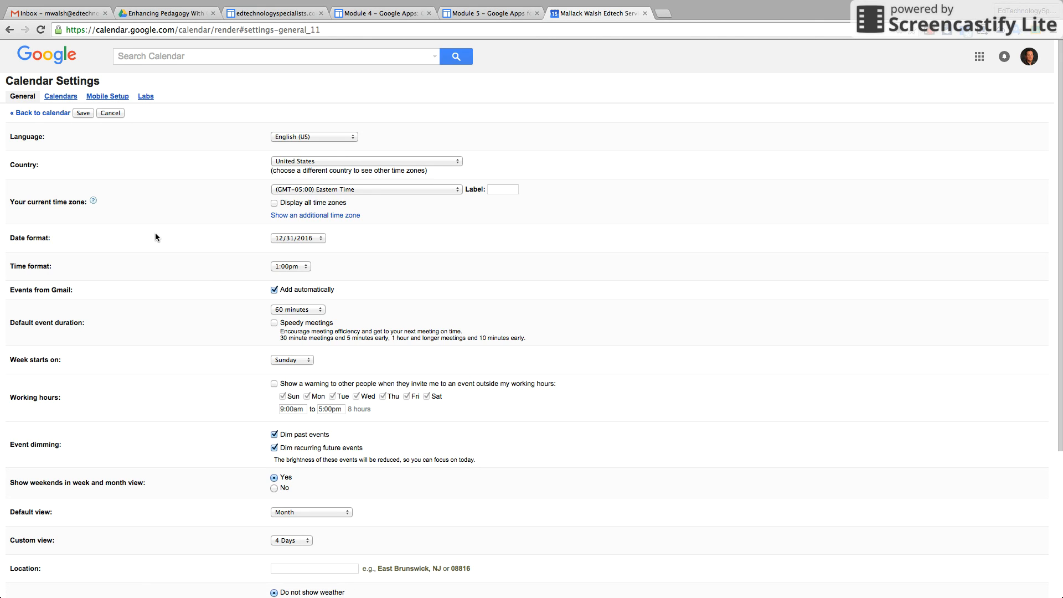
{"action": "left_click", "coordinate": [40, 113]}
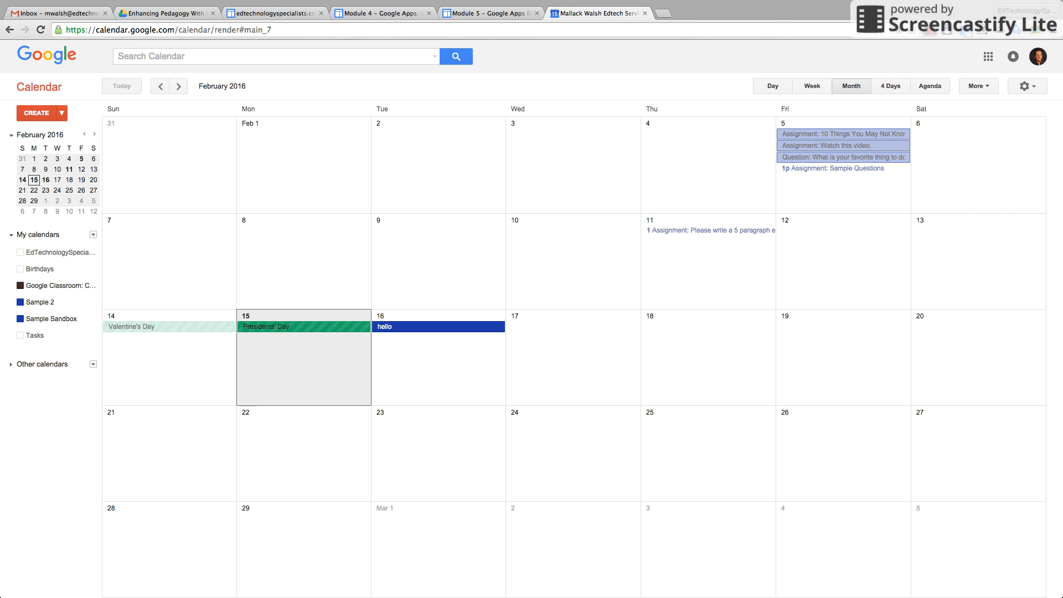
{"action": "left_click", "coordinate": [931, 32]}
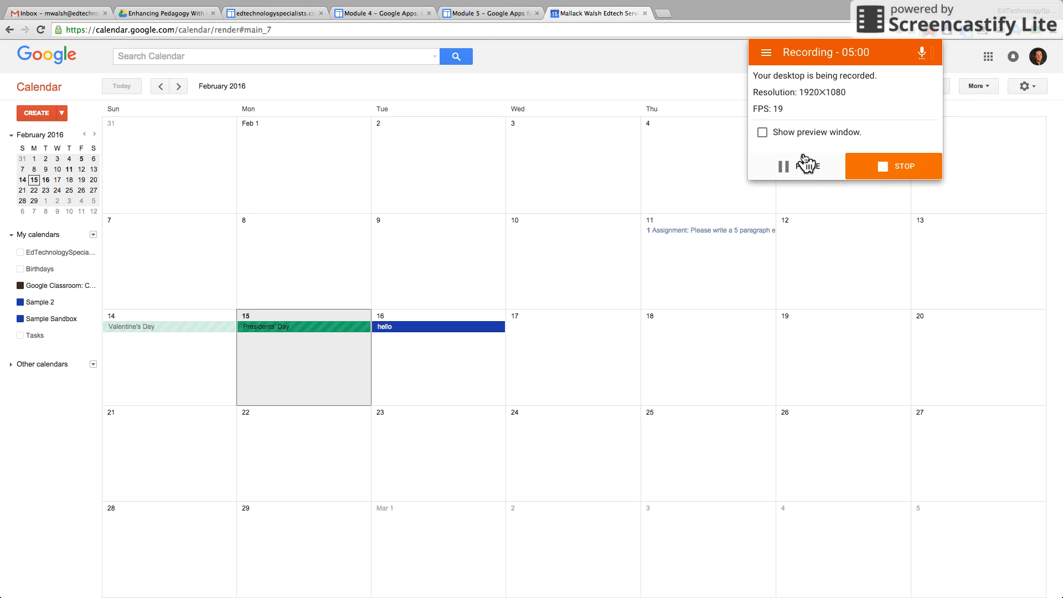
{"action": "left_click", "coordinate": [830, 17]}
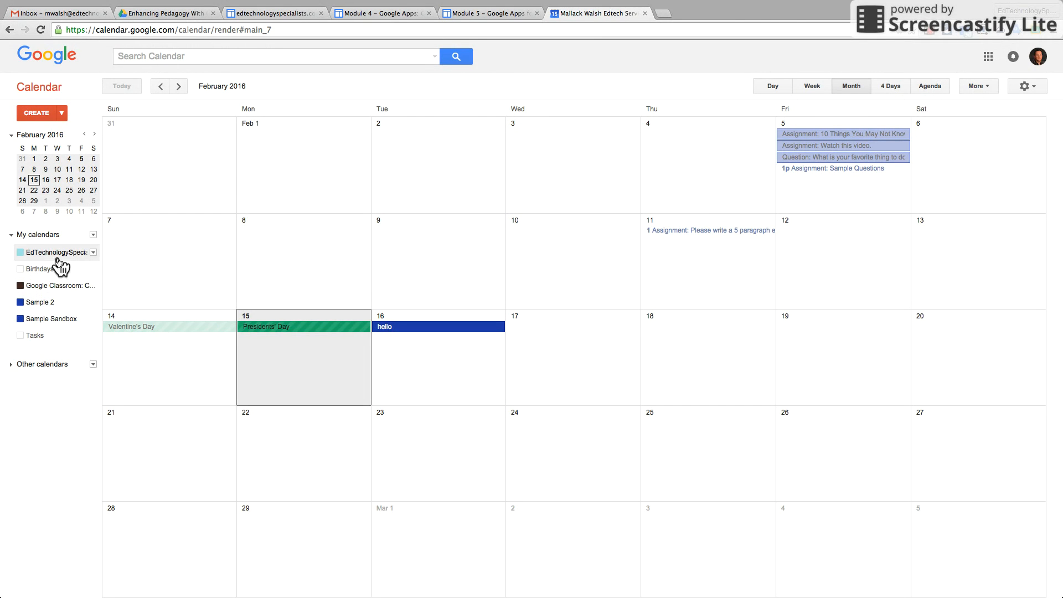
- Show the Birthdays and EdTechnologySpecialists calendars in the month view
{"action": "left_click", "coordinate": [25, 271]}
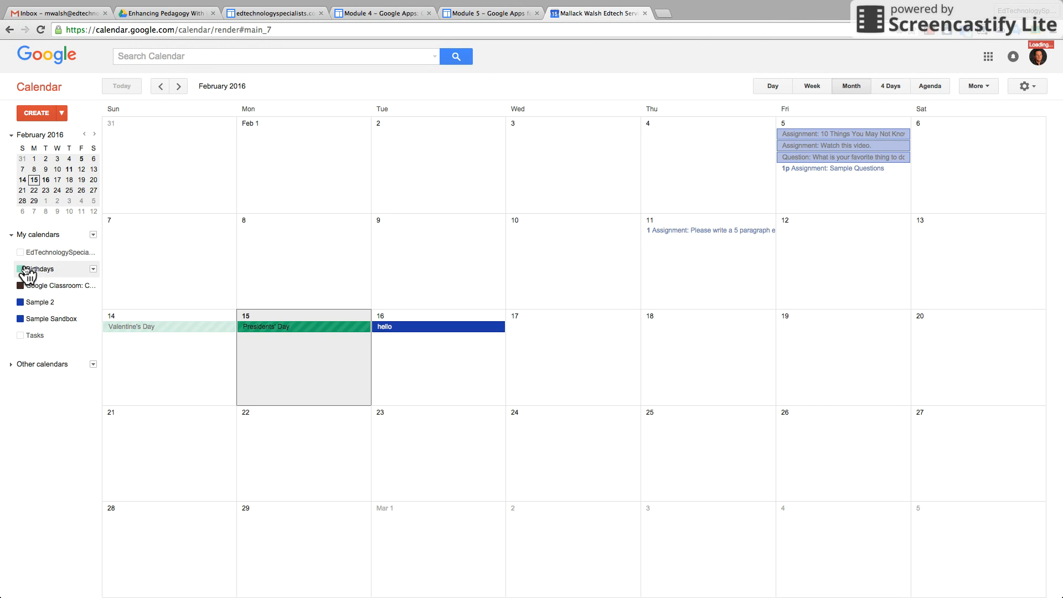
{"action": "left_click", "coordinate": [24, 254]}
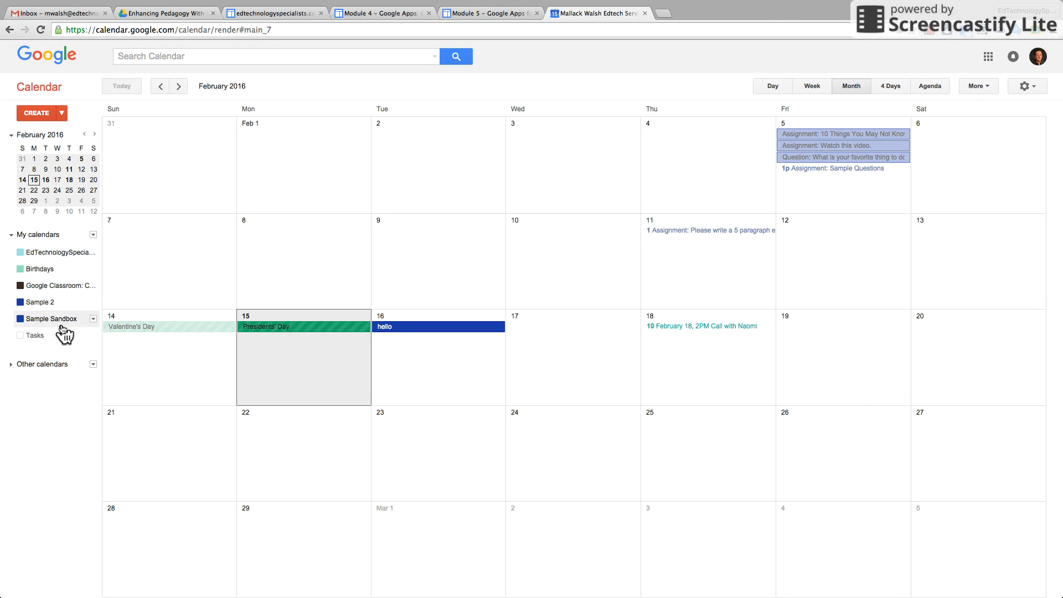
- Hide the Google Classroom, Sample 2, Birthdays and EdTechnologySpecialists calendars, leaving only Sample Sandbox shown under My calendars
{"action": "left_click", "coordinate": [21, 318]}
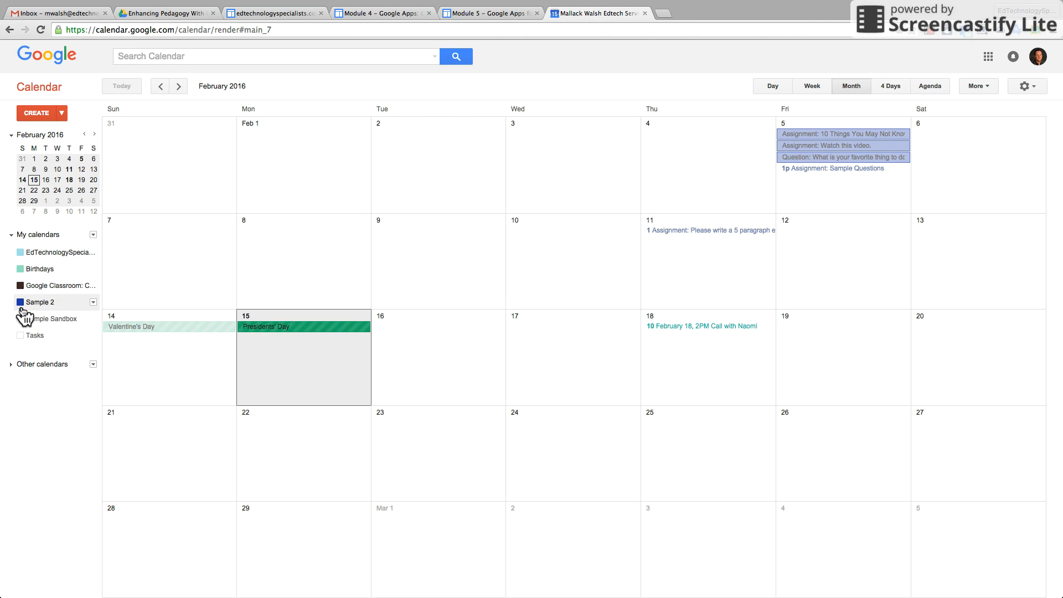
{"action": "left_click", "coordinate": [21, 302]}
{"action": "left_click", "coordinate": [21, 285]}
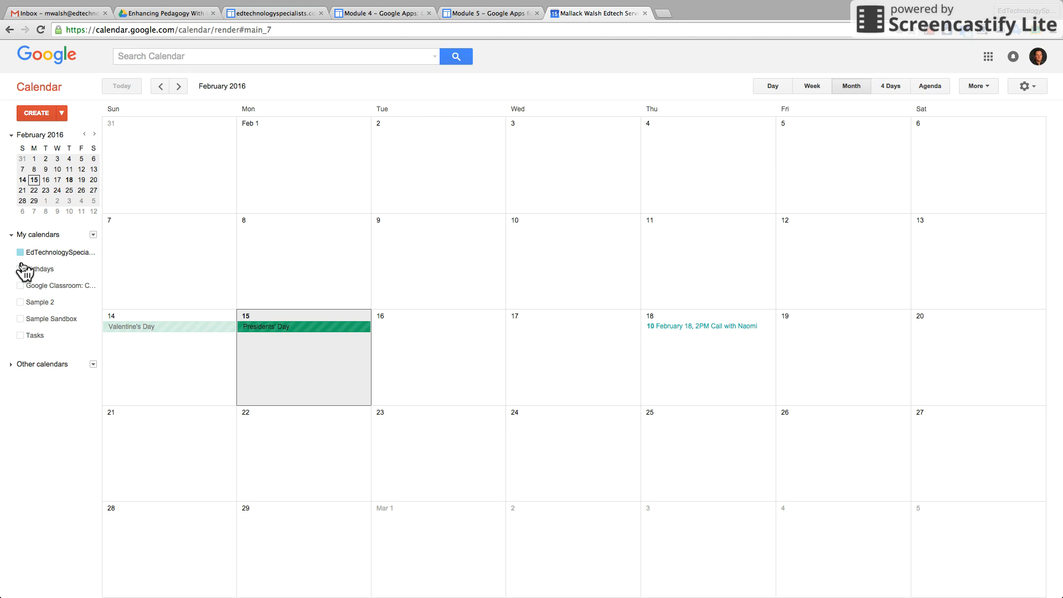
{"action": "left_click", "coordinate": [21, 253]}
{"action": "left_click", "coordinate": [34, 302]}
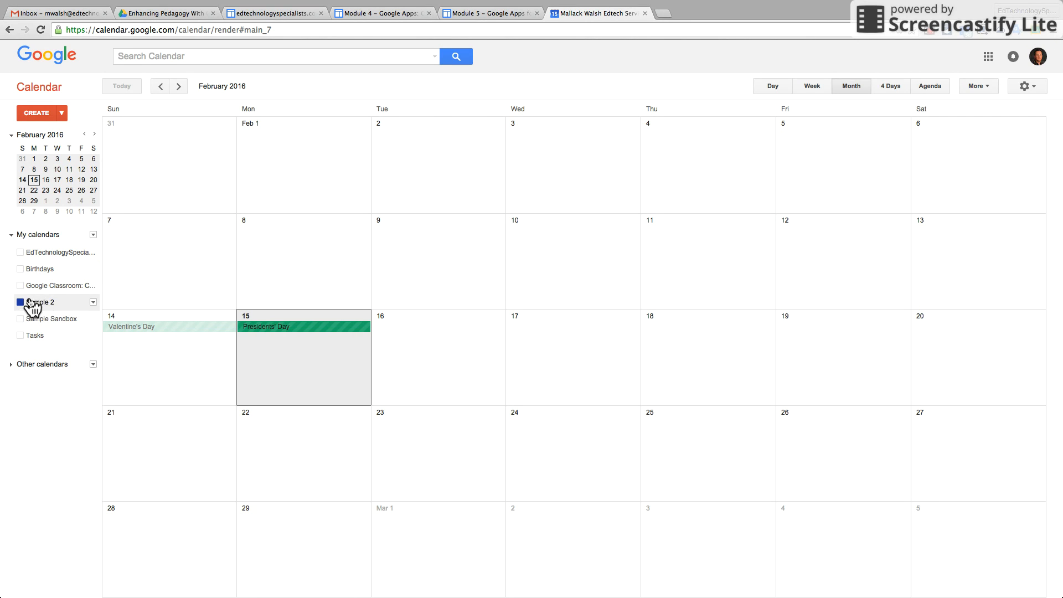
{"action": "left_click", "coordinate": [33, 302]}
{"action": "left_click", "coordinate": [20, 319]}
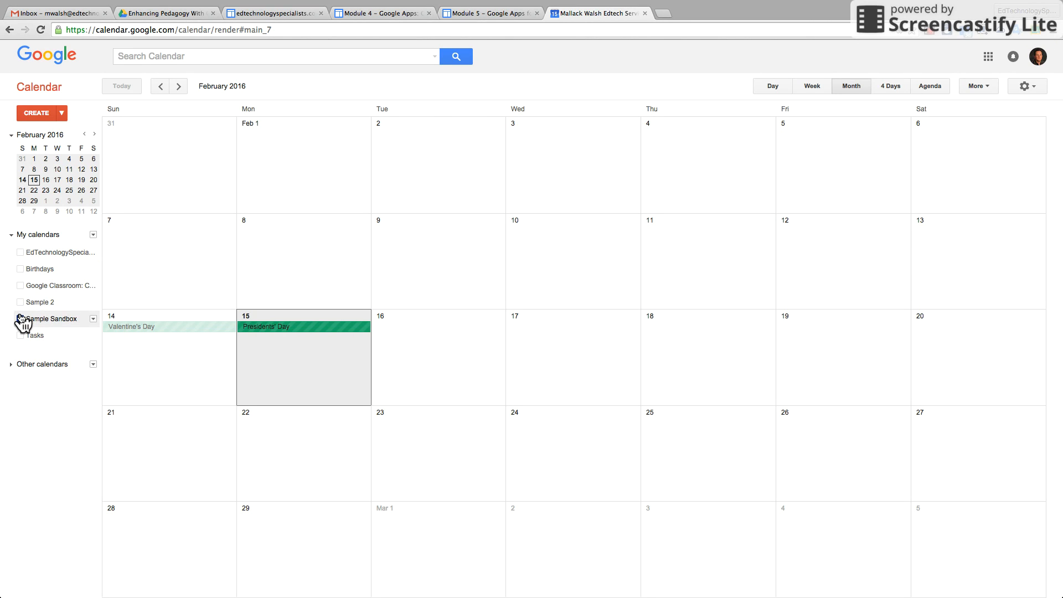
- Change the Sample Sandbox calendar's color to light periwinkle blue
{"action": "left_click", "coordinate": [93, 319]}
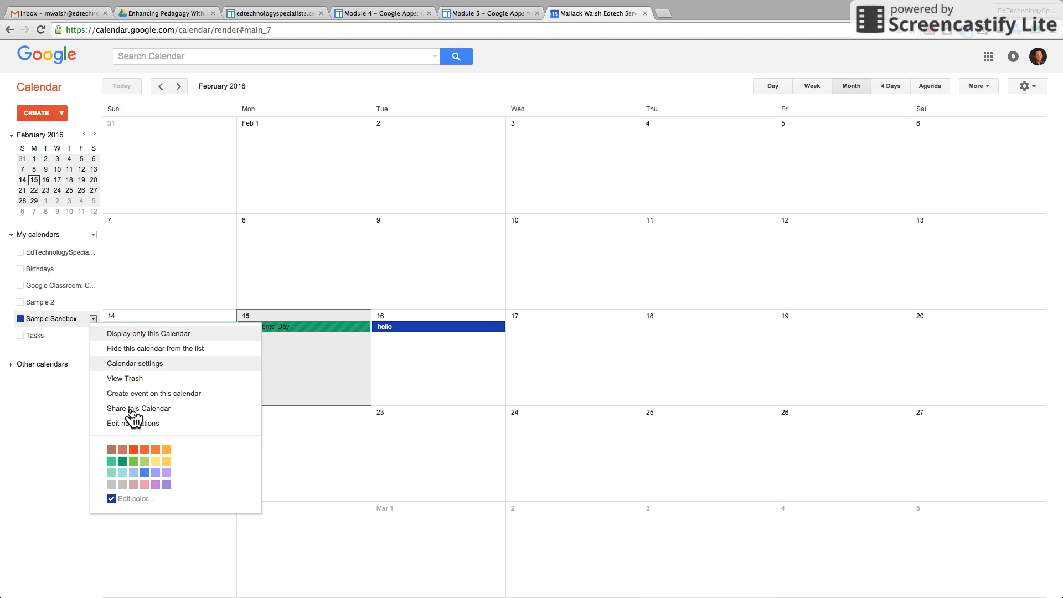
{"action": "left_click", "coordinate": [157, 472]}
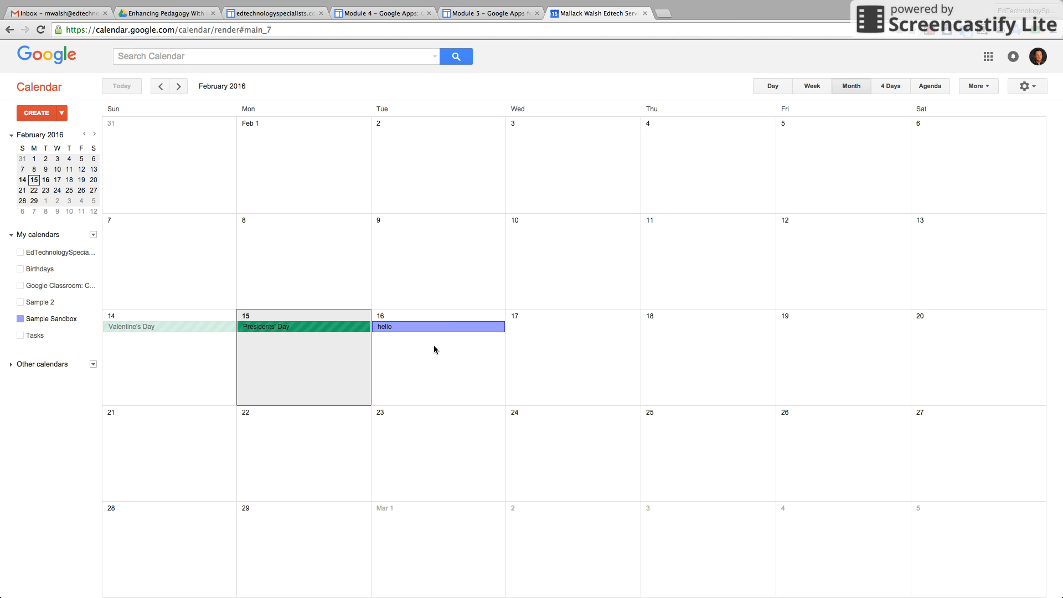
- Expand Other calendars, and hide and show the Holidays in United States calendar again
{"action": "left_click", "coordinate": [11, 366]}
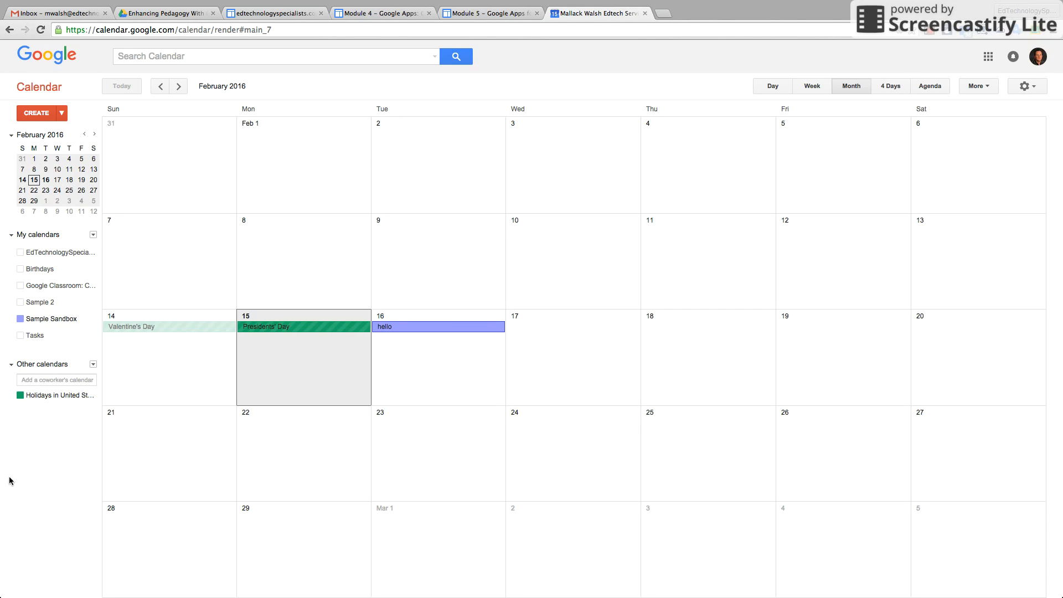
{"action": "left_click", "coordinate": [18, 397]}
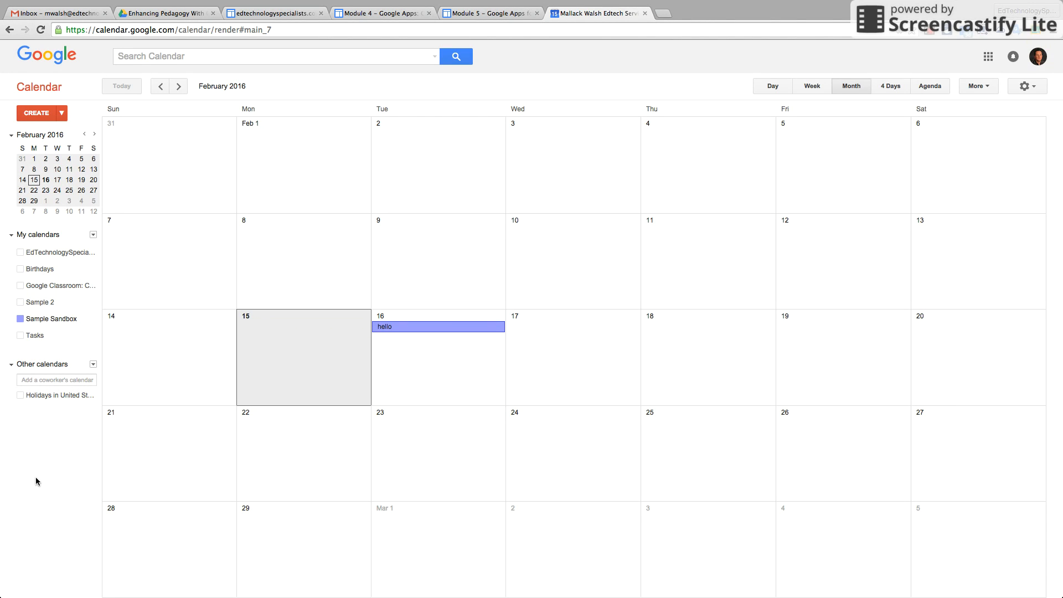
{"action": "left_click", "coordinate": [17, 397]}
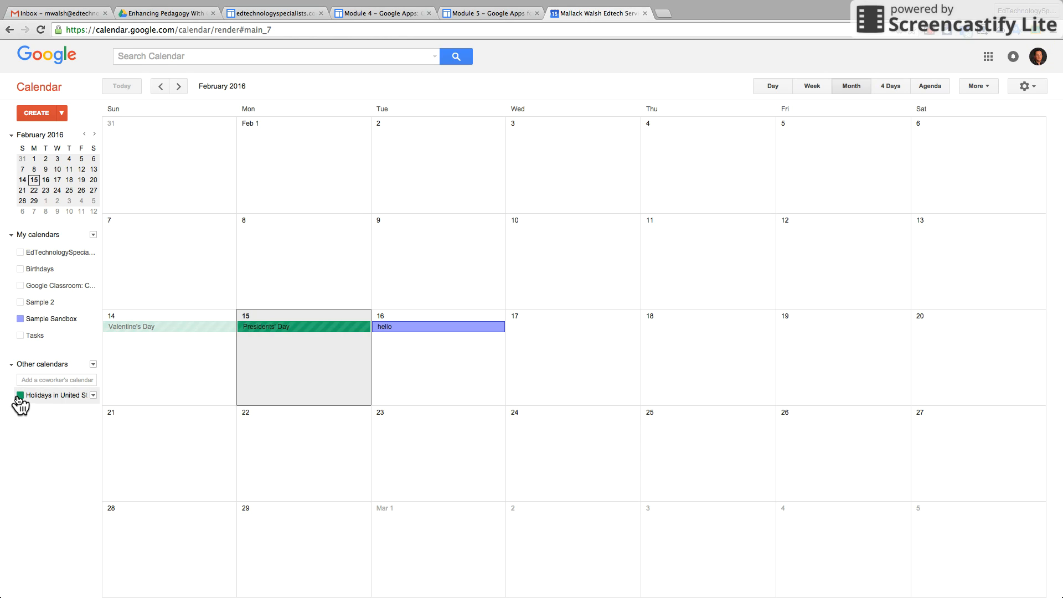
- Open the new event entry for Wednesday, February 10, and close it without creating an event
{"action": "left_click", "coordinate": [547, 246]}
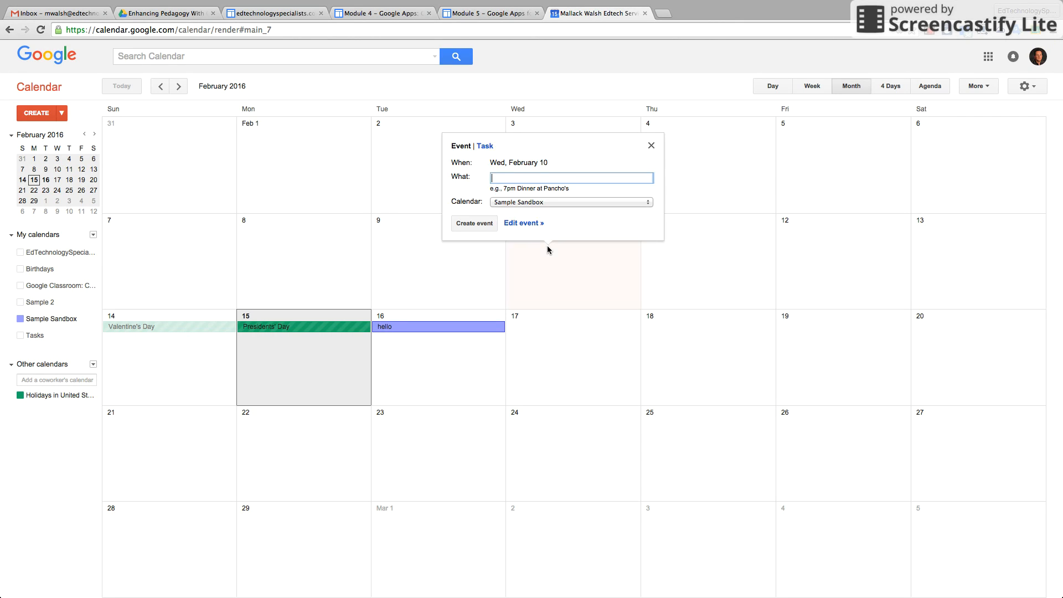
{"action": "left_click", "coordinate": [651, 147]}
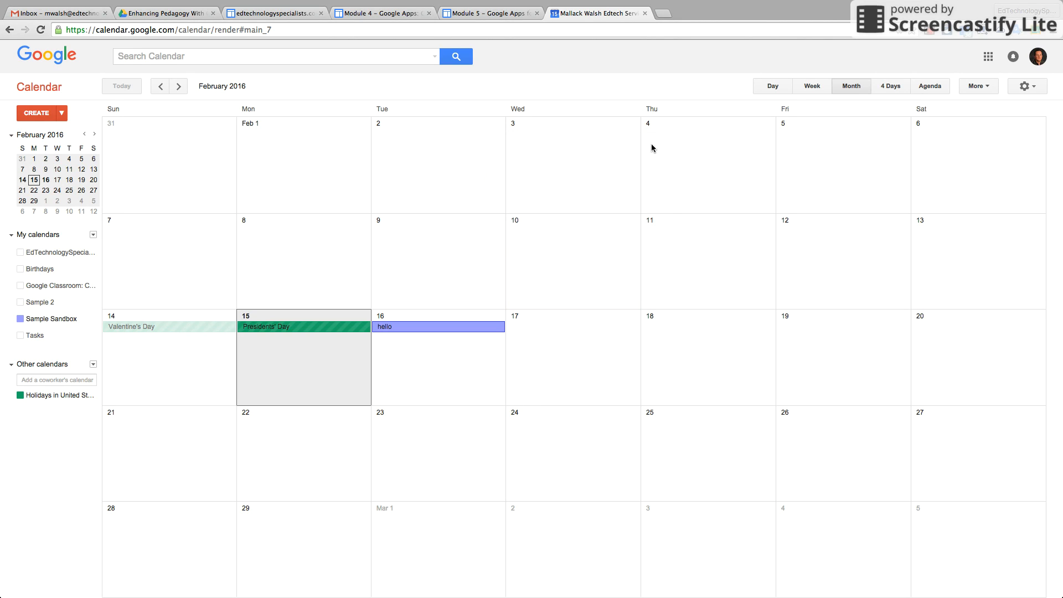
{"action": "left_click", "coordinate": [935, 30]}
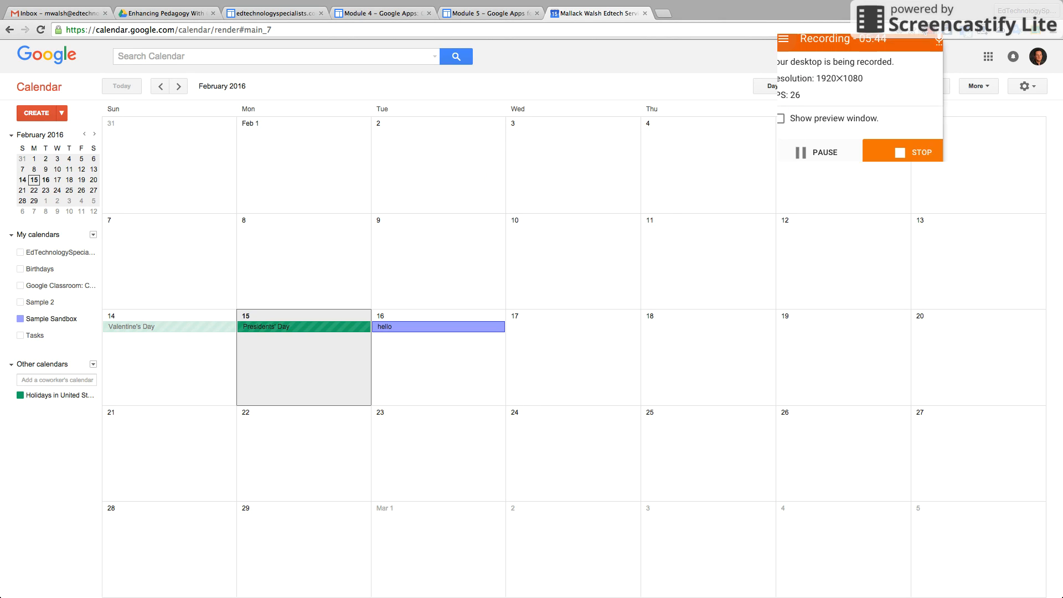